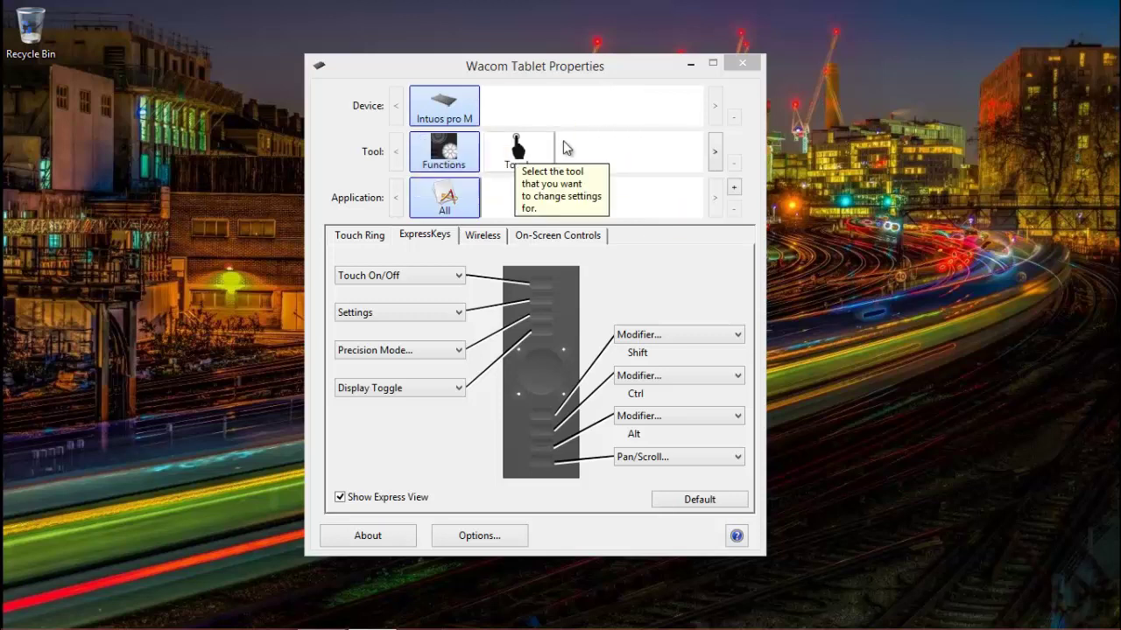
- Select the Intuos Pro M tablet so its Touch and Functions tools are listed
left_click(454, 110)
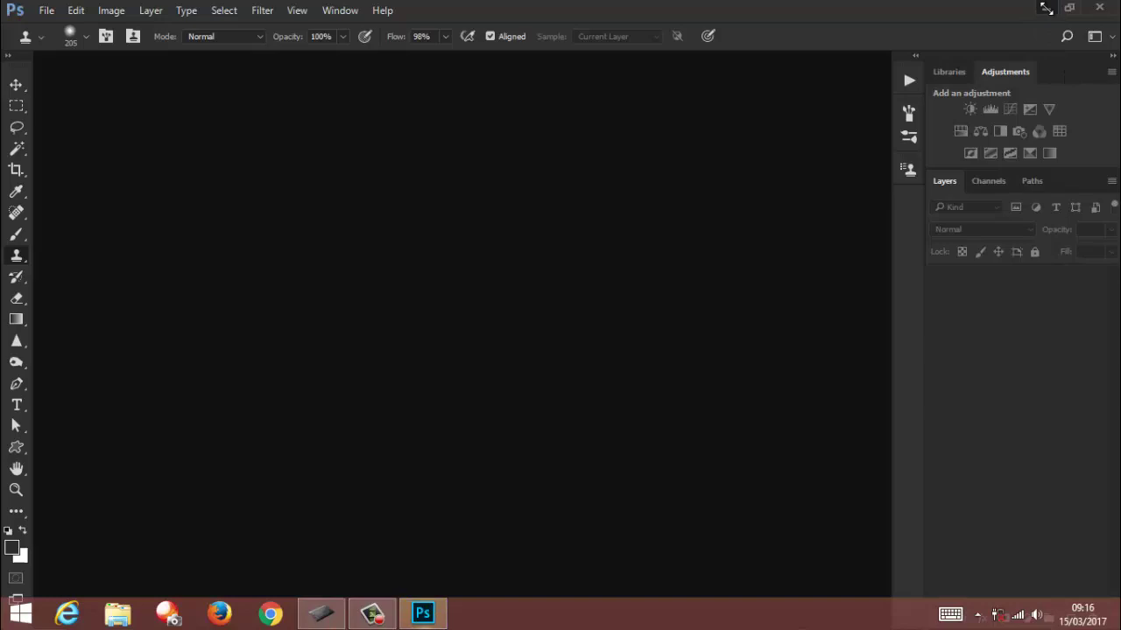
- Minimize Photoshop and select the Photoshop application entry in the tablet settings
left_click(1046, 8)
left_click(528, 197)
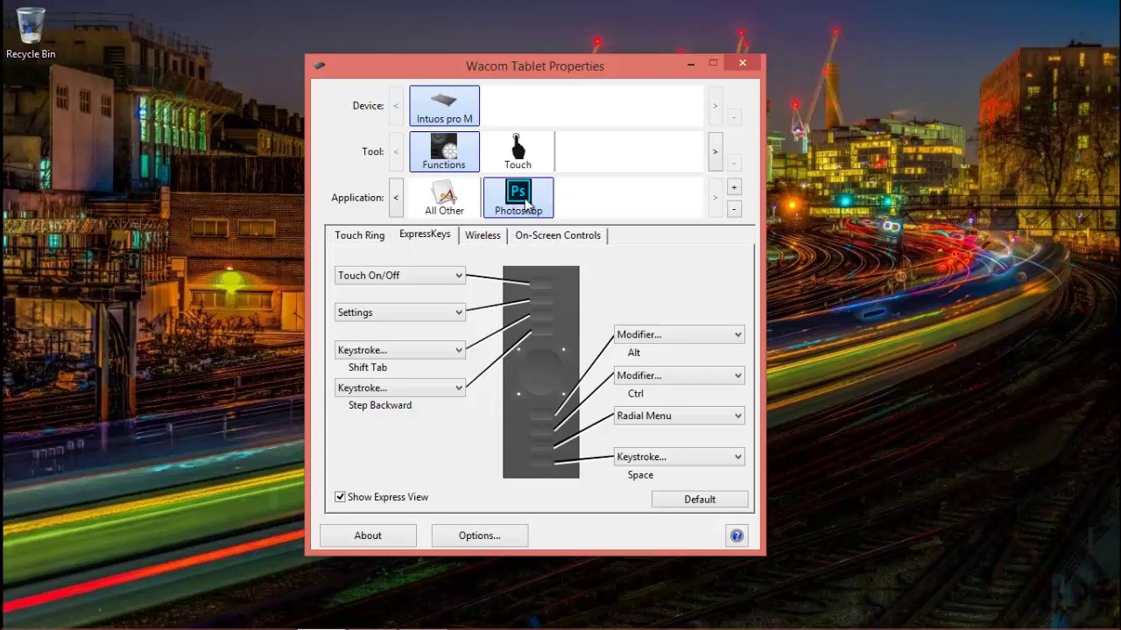
- Show the Touch Ring settings for the Photoshop application
left_click(364, 238)
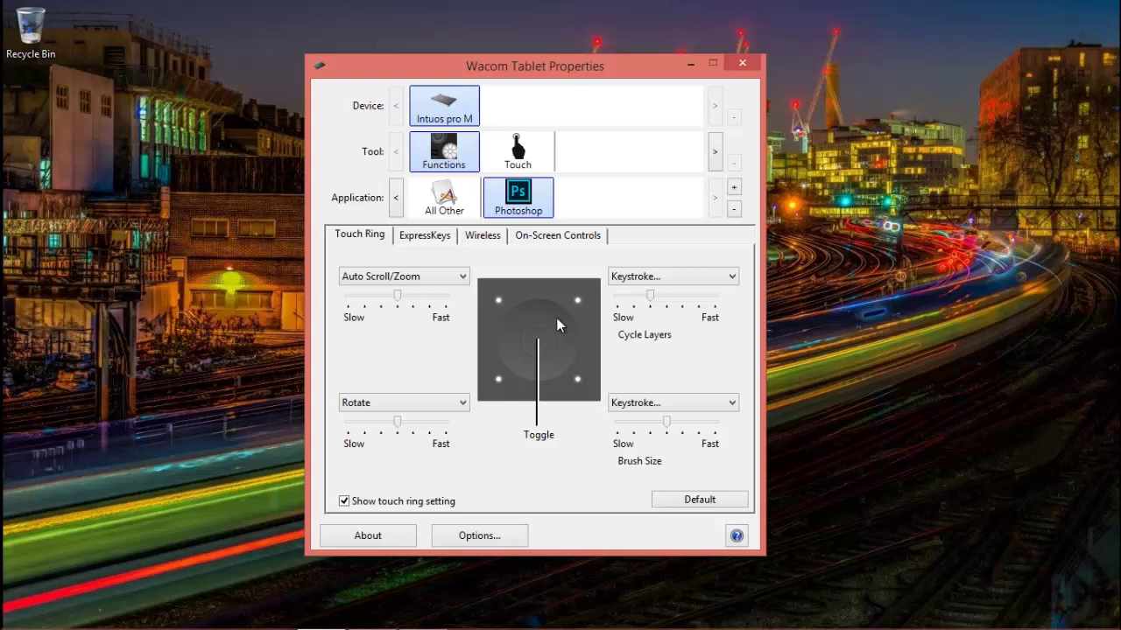
- Change the top-left Photoshop touch ring mode from Auto Scroll/Zoom to Zoom
left_click(415, 278)
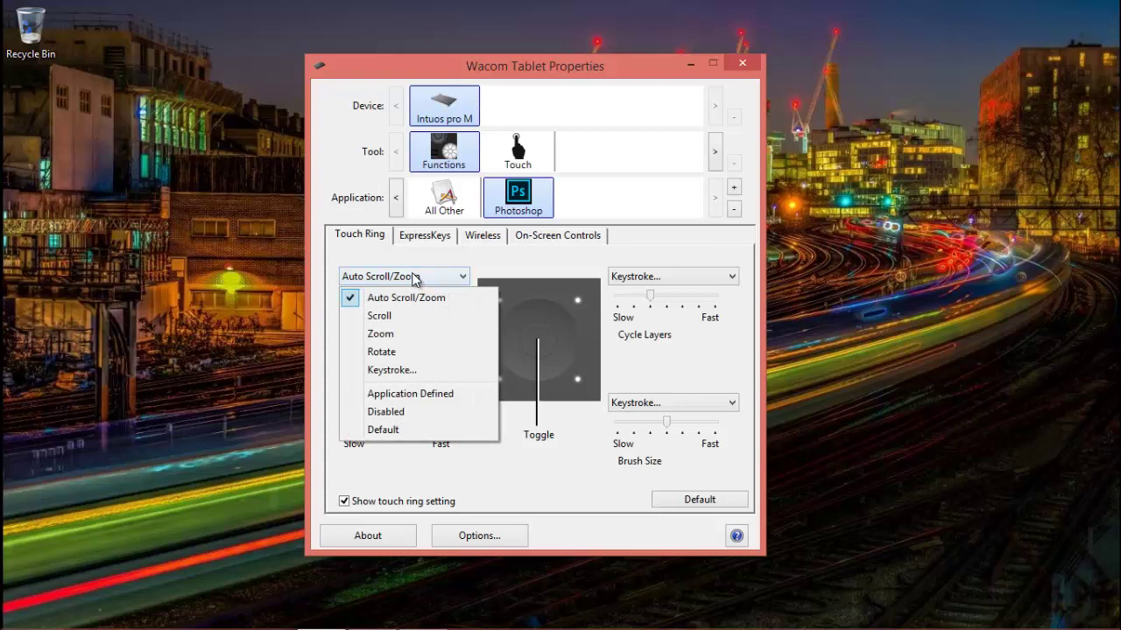
left_click(400, 340)
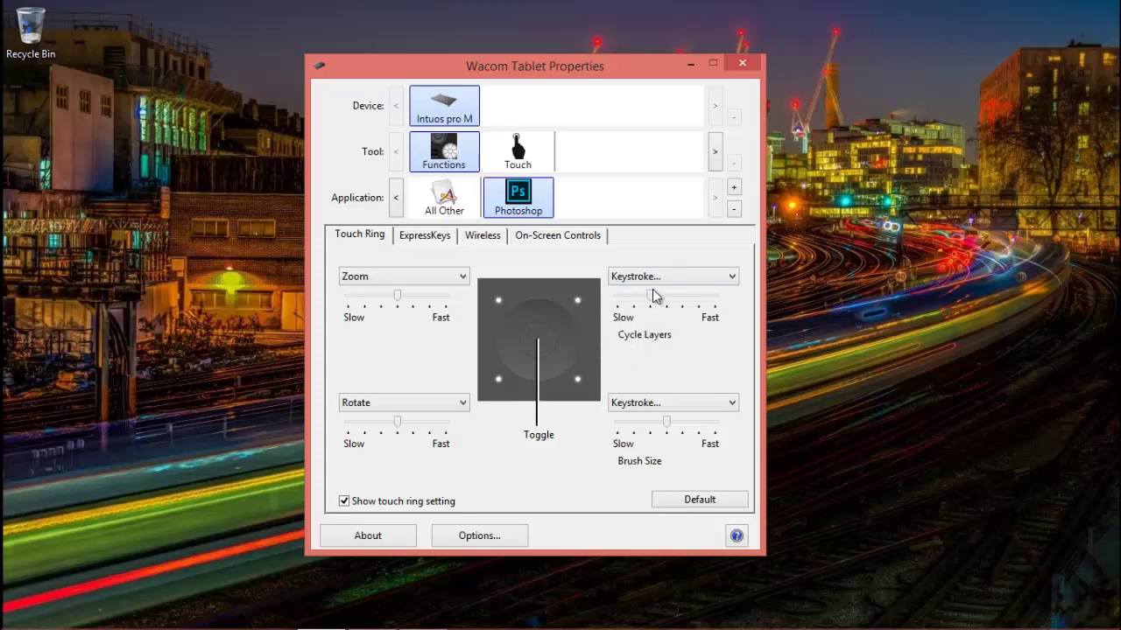
- Replace the Cycle Layers ring mode's keystrokes with [ and ]
left_click(713, 285)
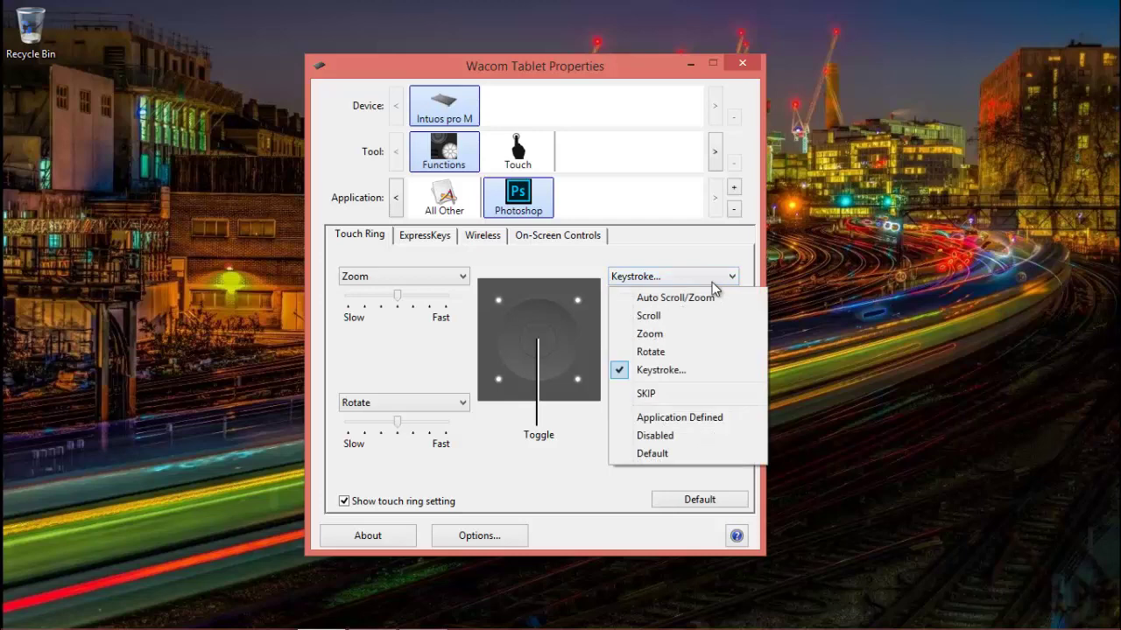
left_click(676, 371)
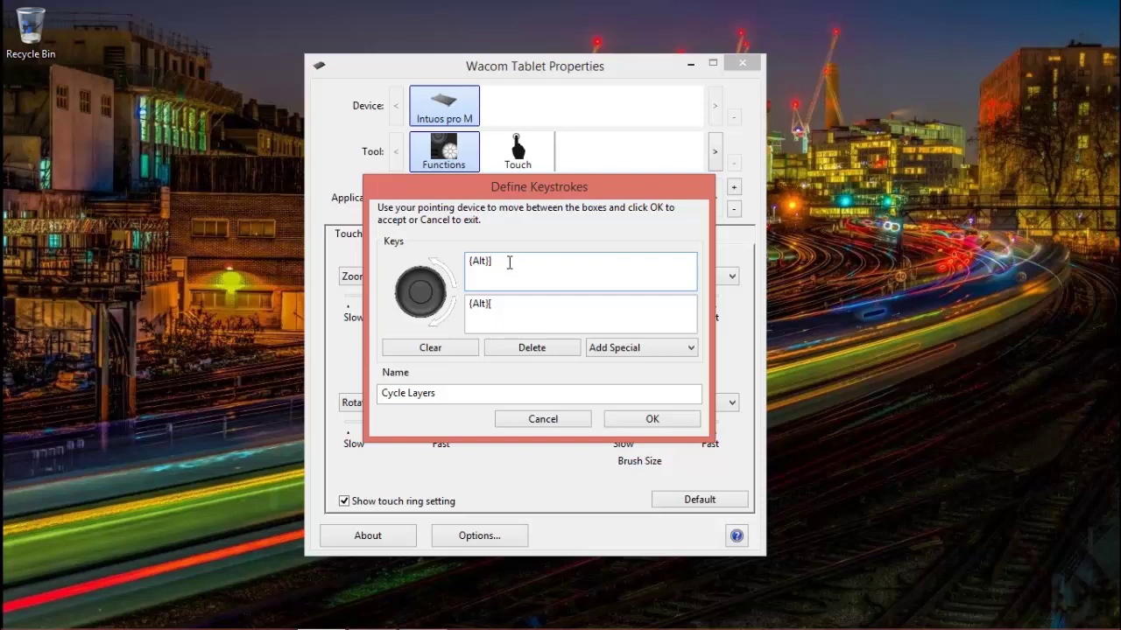
key("BackSpace")
left_click(455, 350)
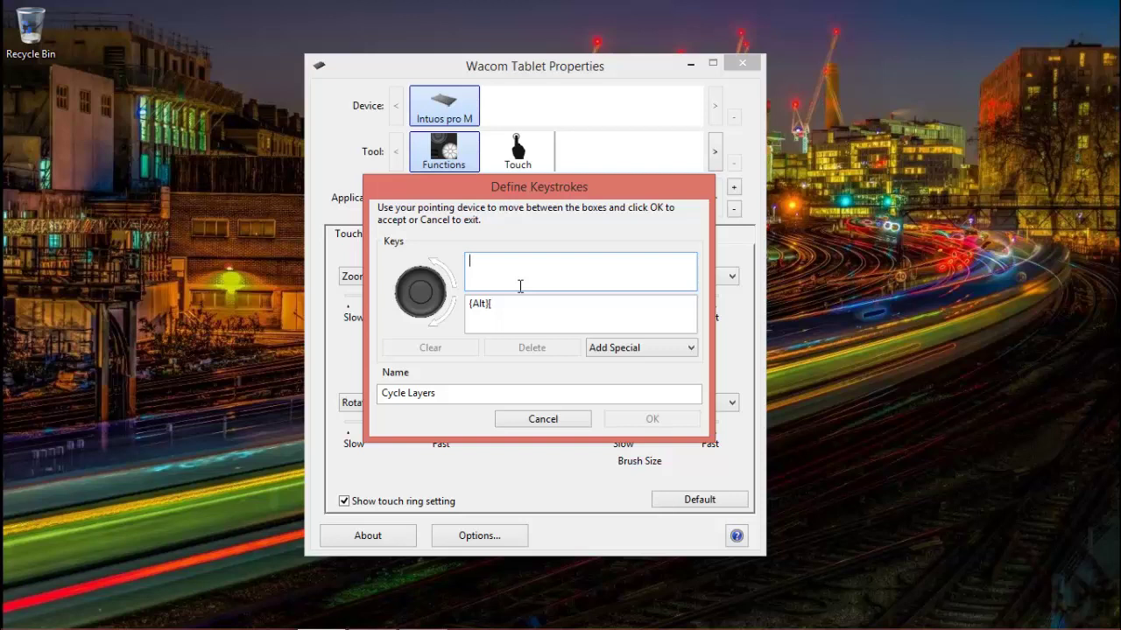
type("[")
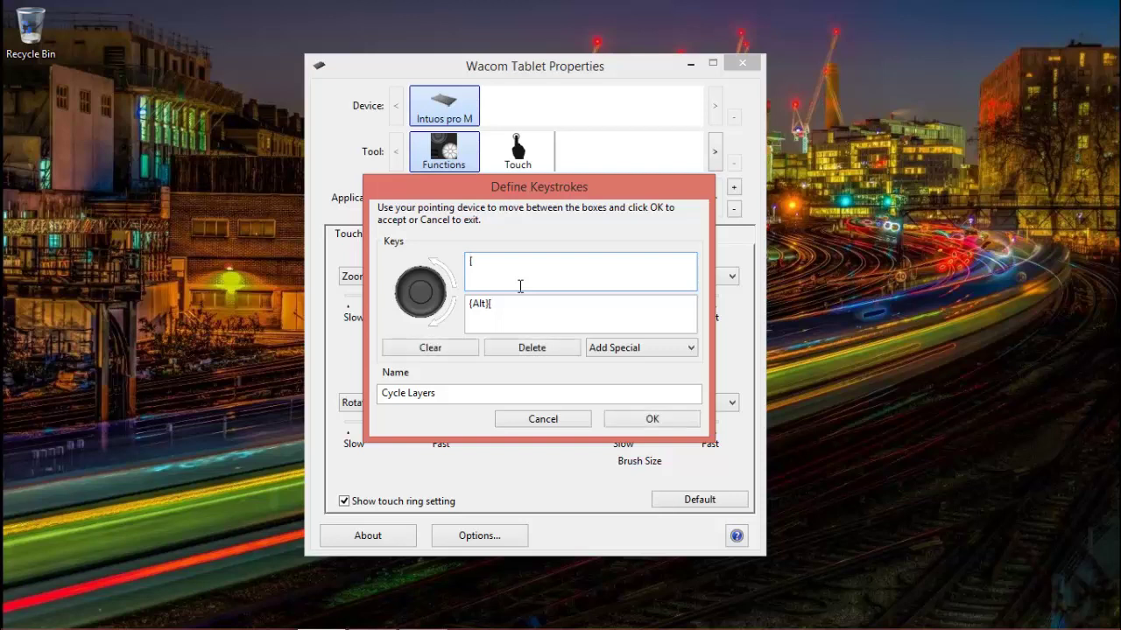
left_click(530, 306)
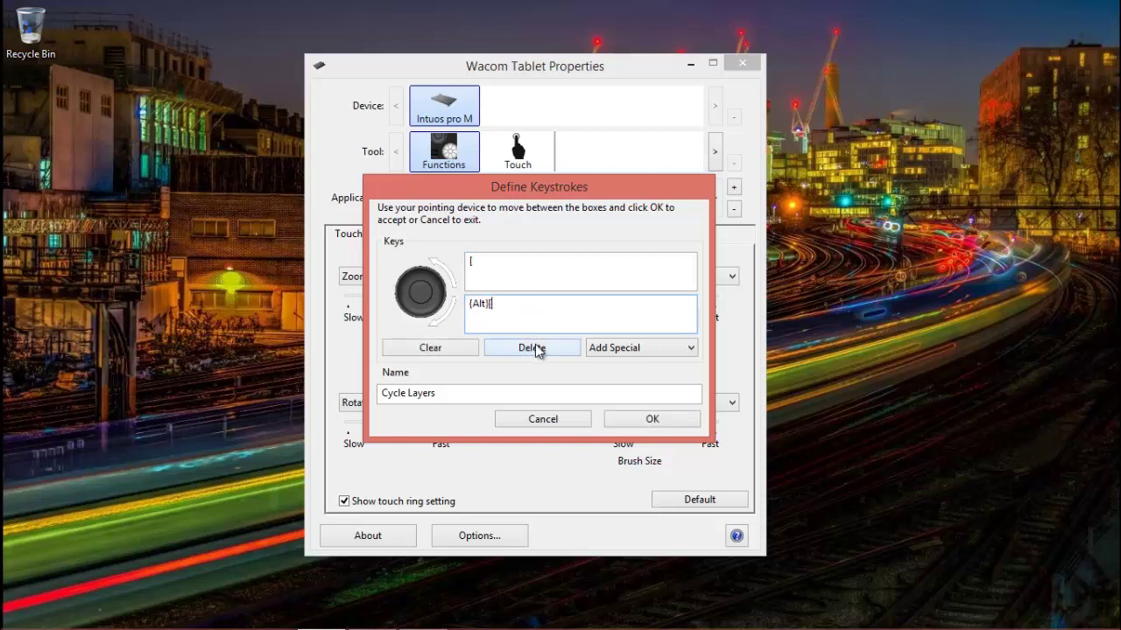
left_click(462, 348)
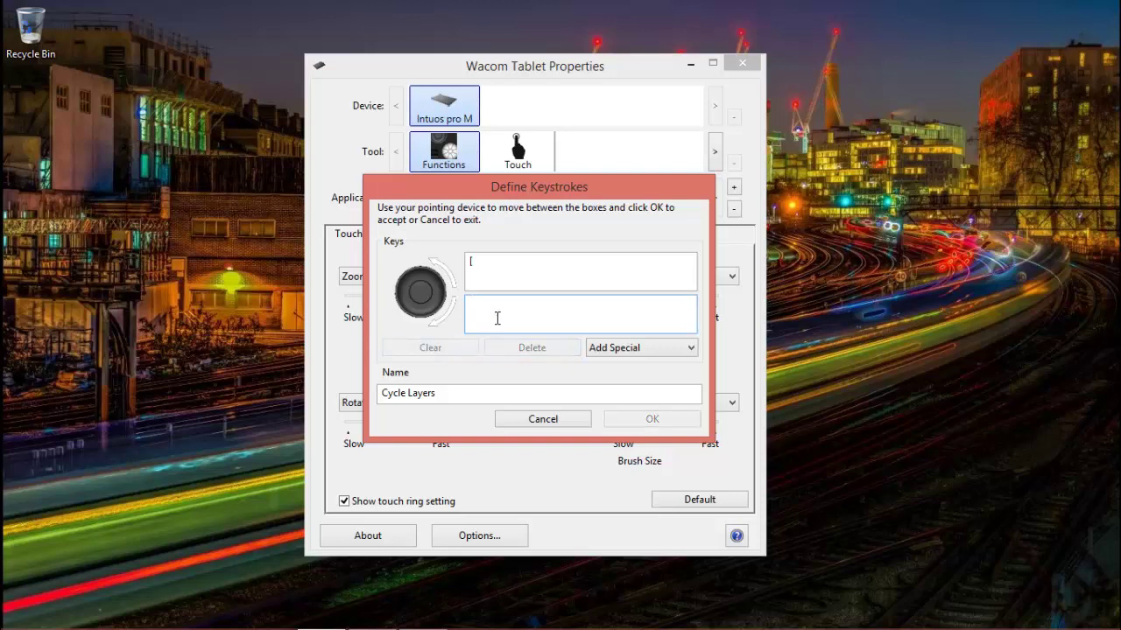
type("]")
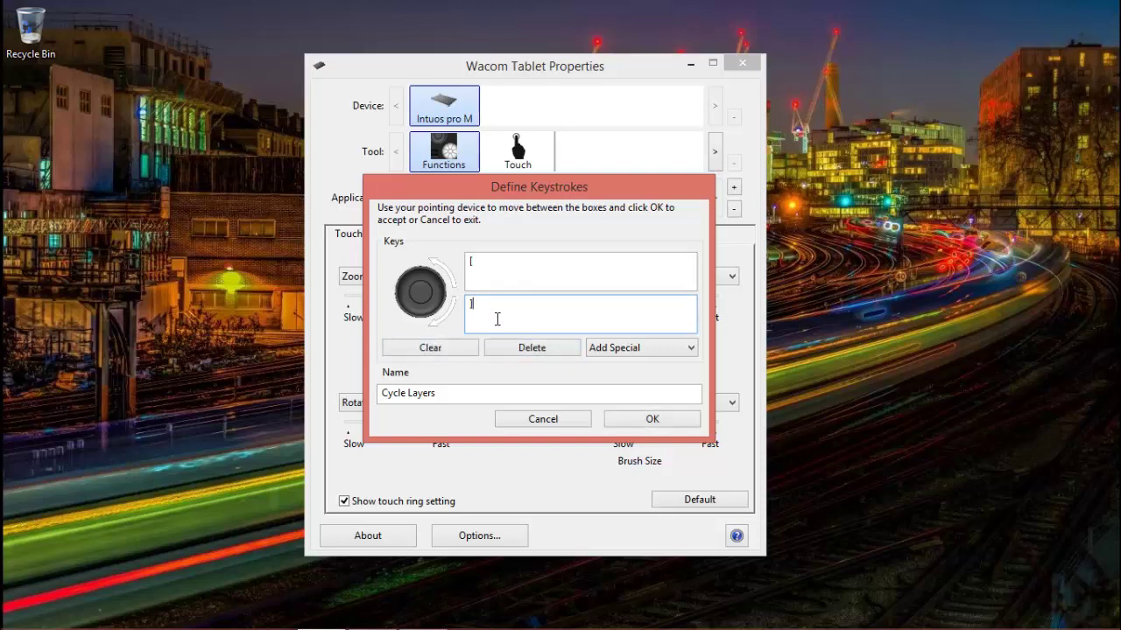
left_click(644, 421)
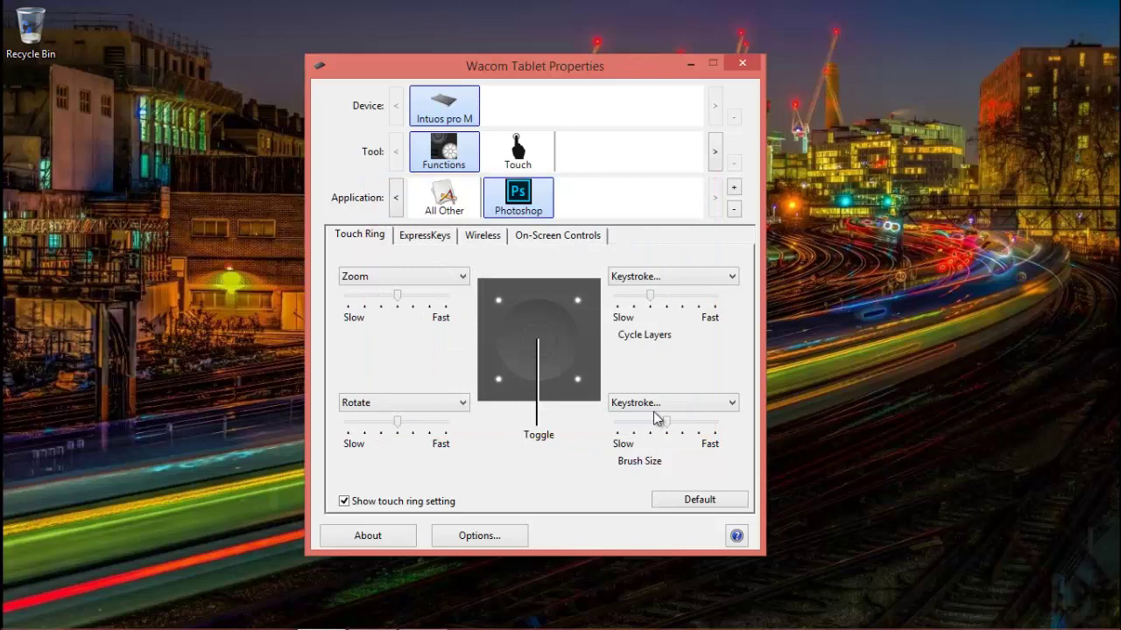
- Rename that bracket keystroke ring mode to 'Brush size'
left_click(689, 276)
left_click(672, 370)
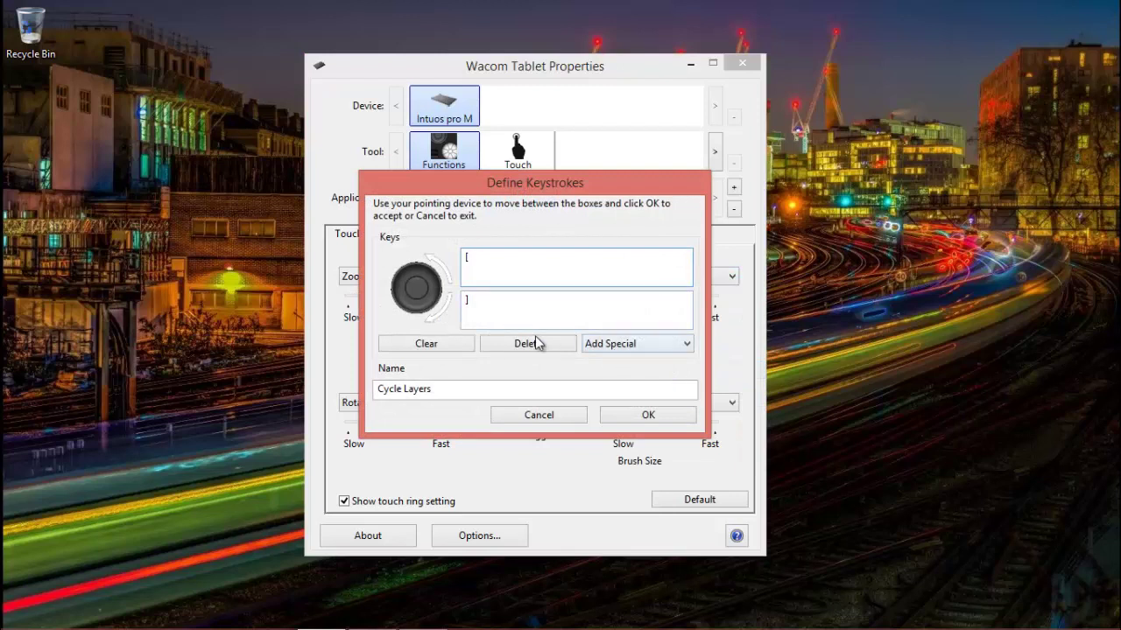
left_click_drag(448, 388, 333, 393)
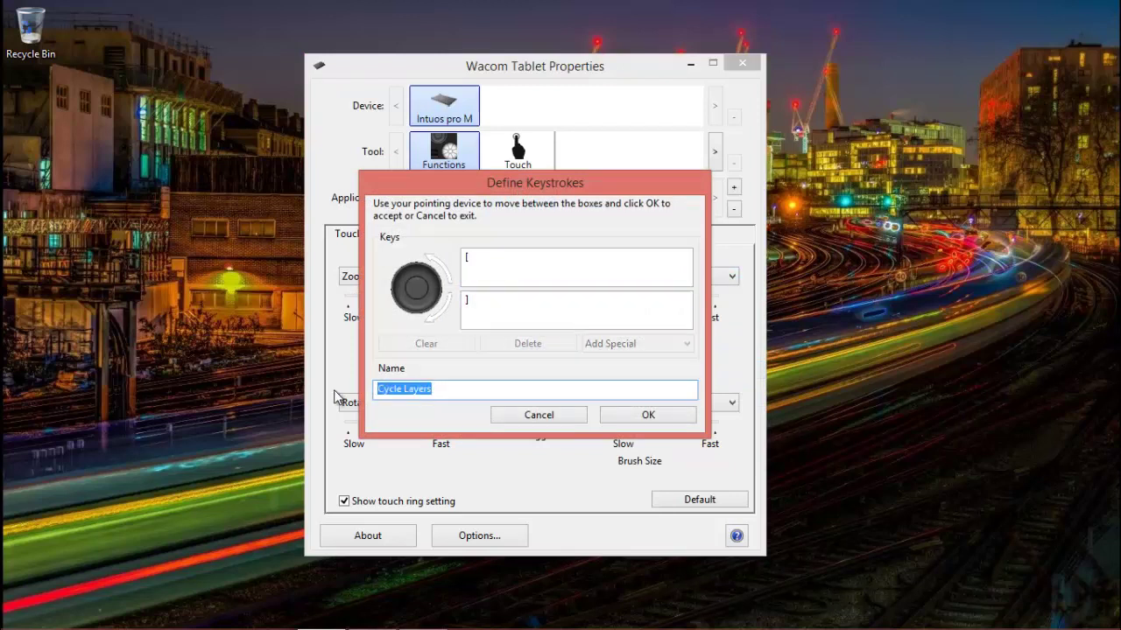
type("Brush ")
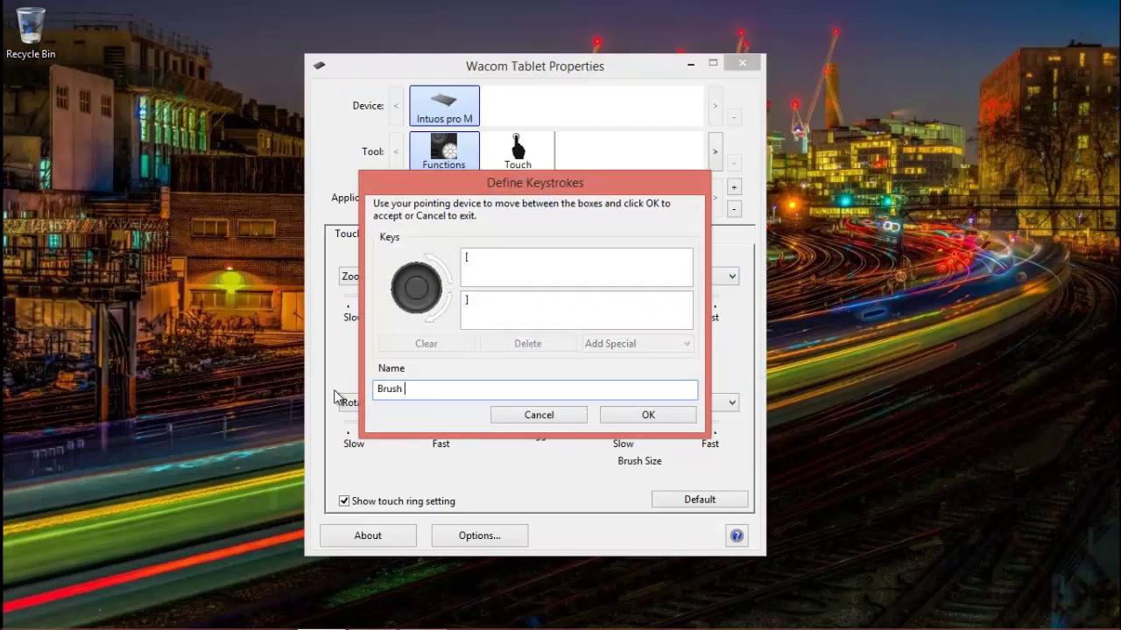
type("size")
left_click(633, 420)
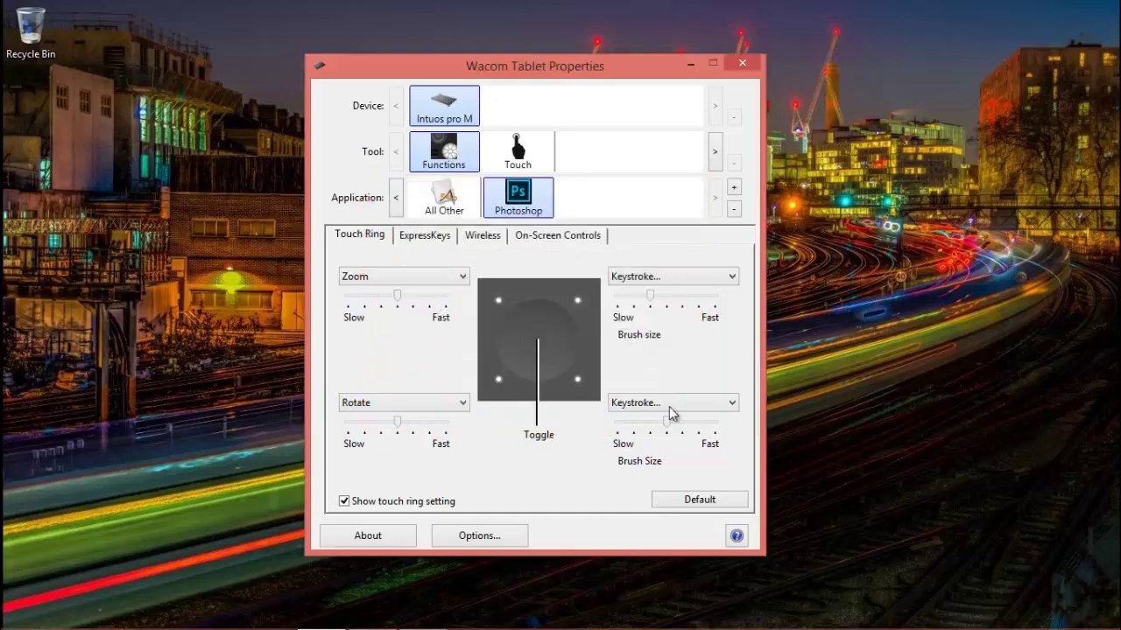
- Switch the bottom-right Brush Size ring mode to Rotate
left_click(723, 404)
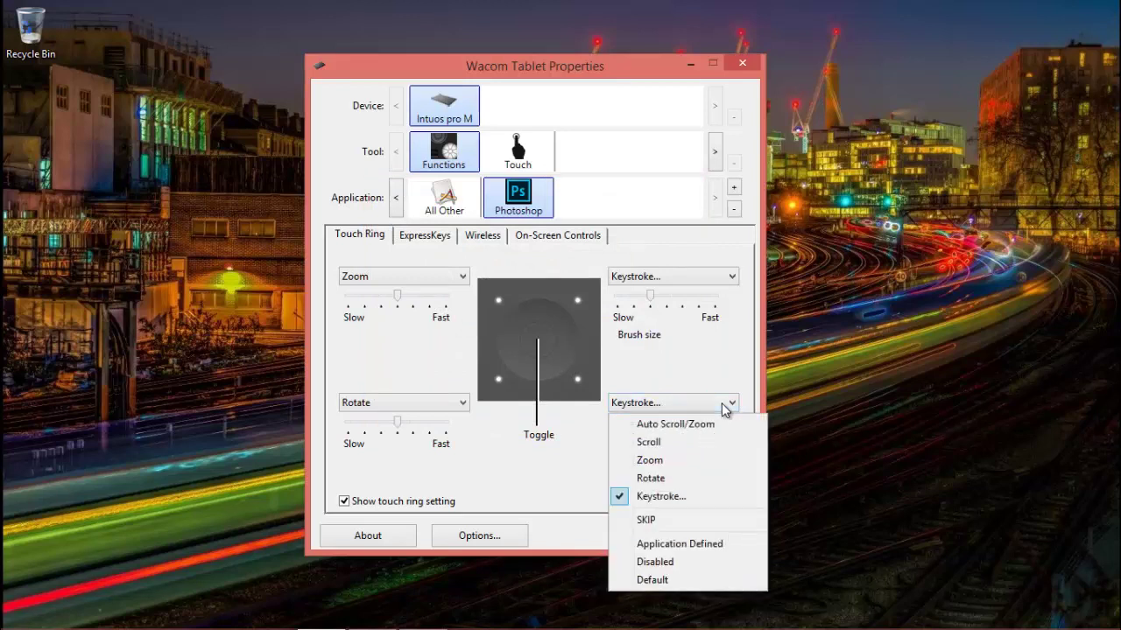
left_click(670, 479)
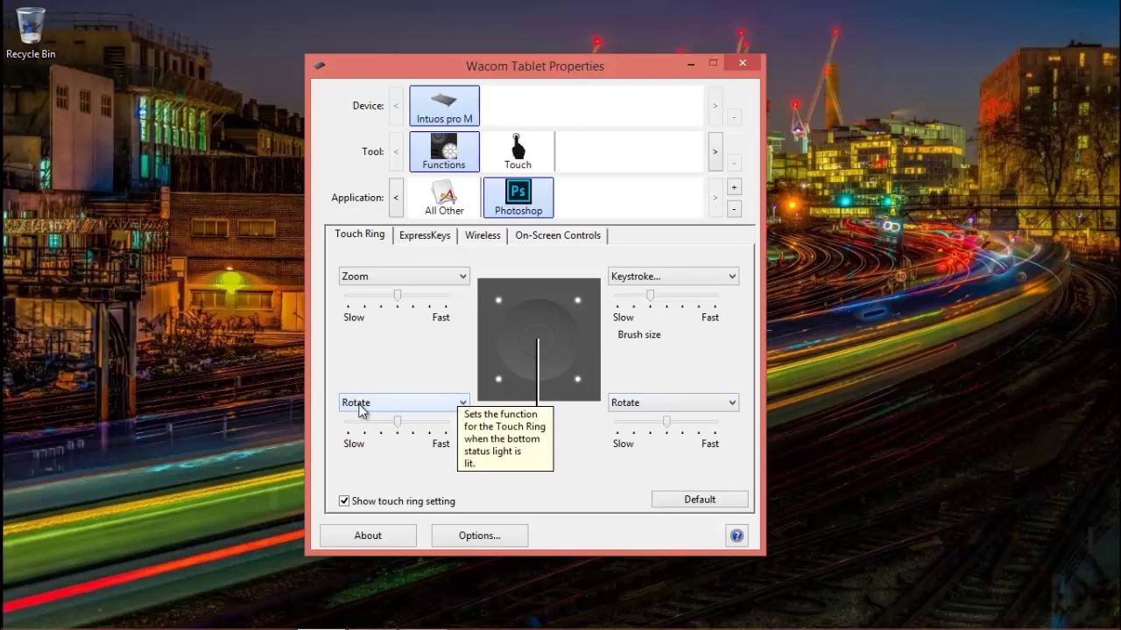
left_click(463, 404)
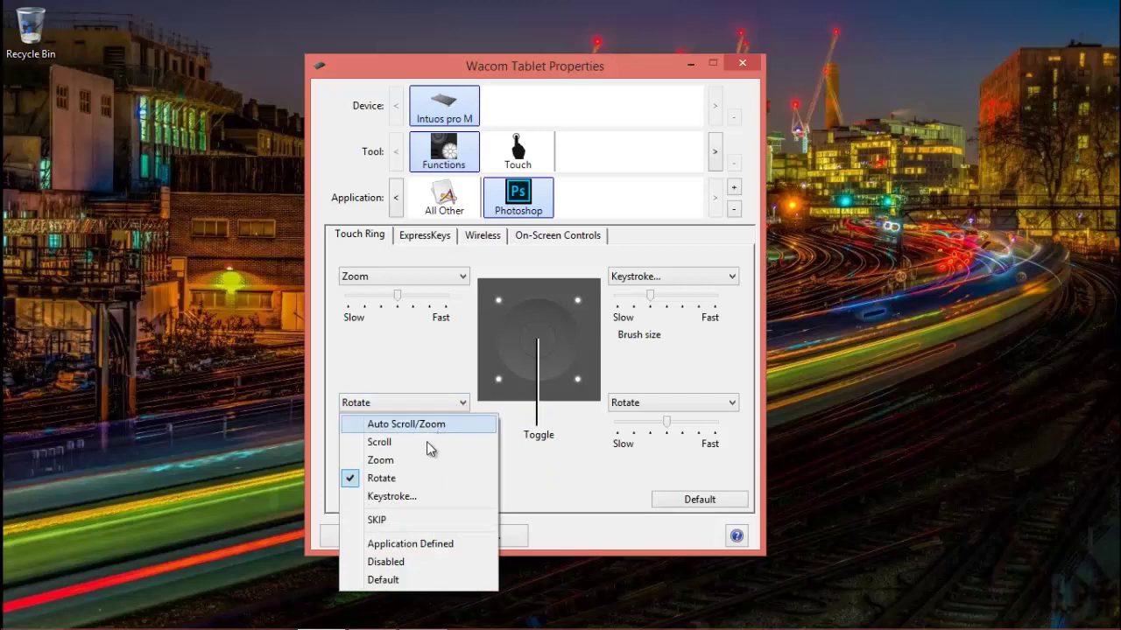
- Make the bottom-left ring mode a [ and ] keystroke named 'Brush size'
left_click(419, 496)
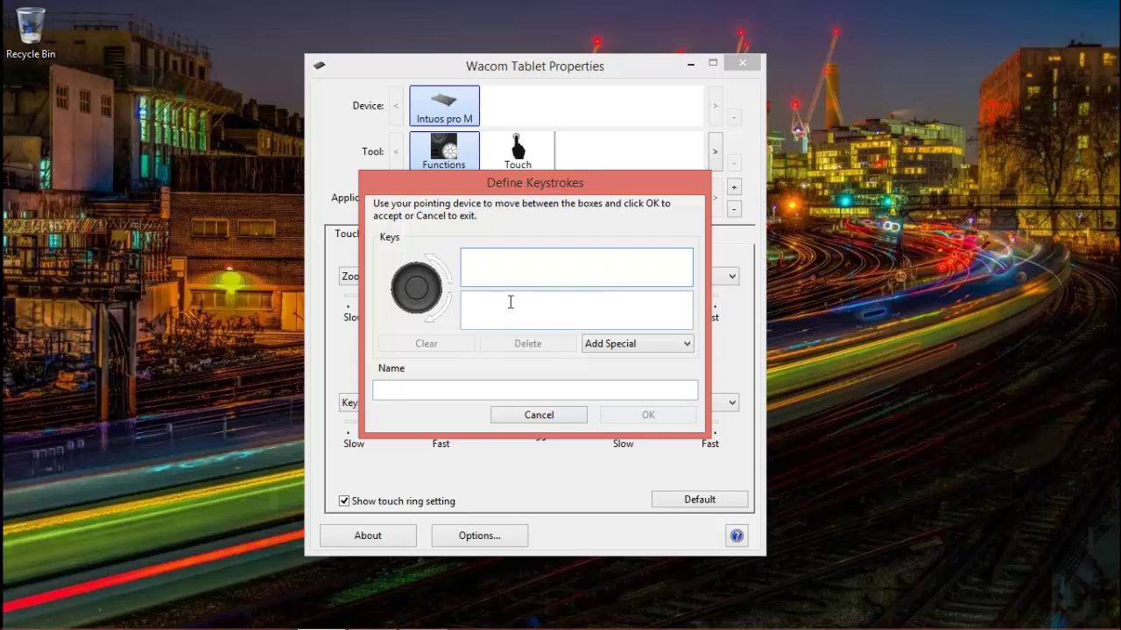
type("[")
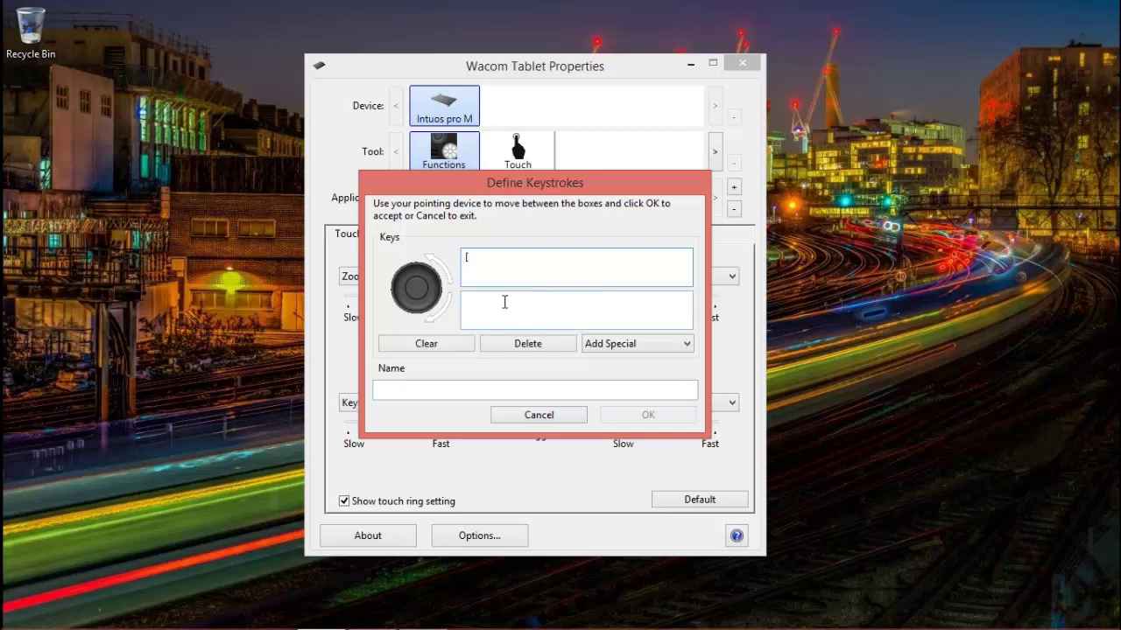
left_click(492, 302)
type("]")
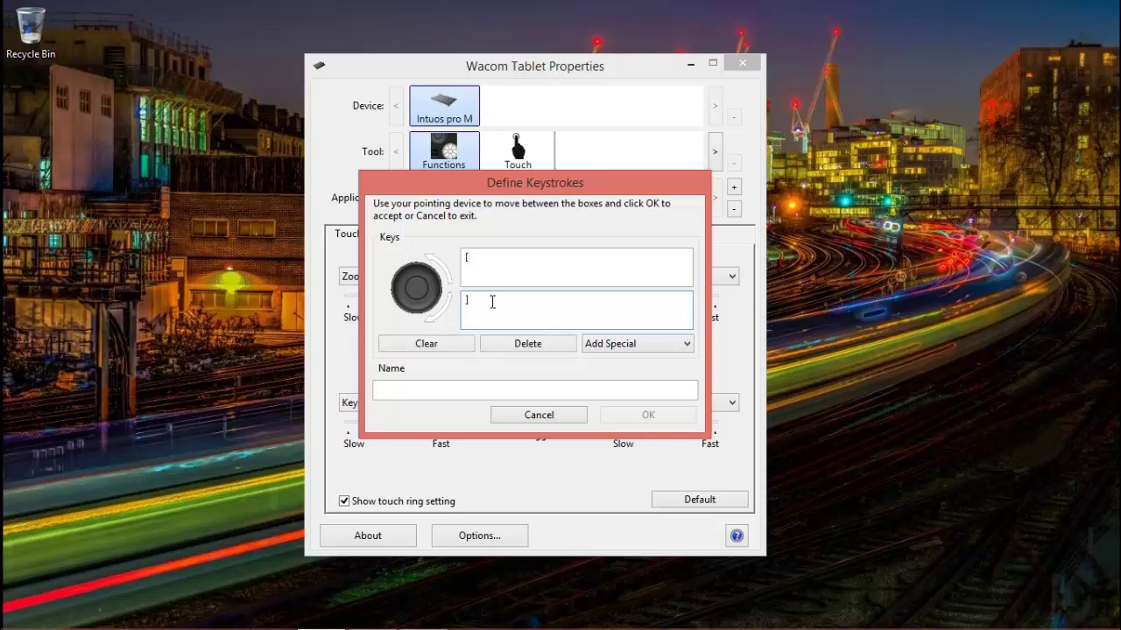
left_click(432, 387)
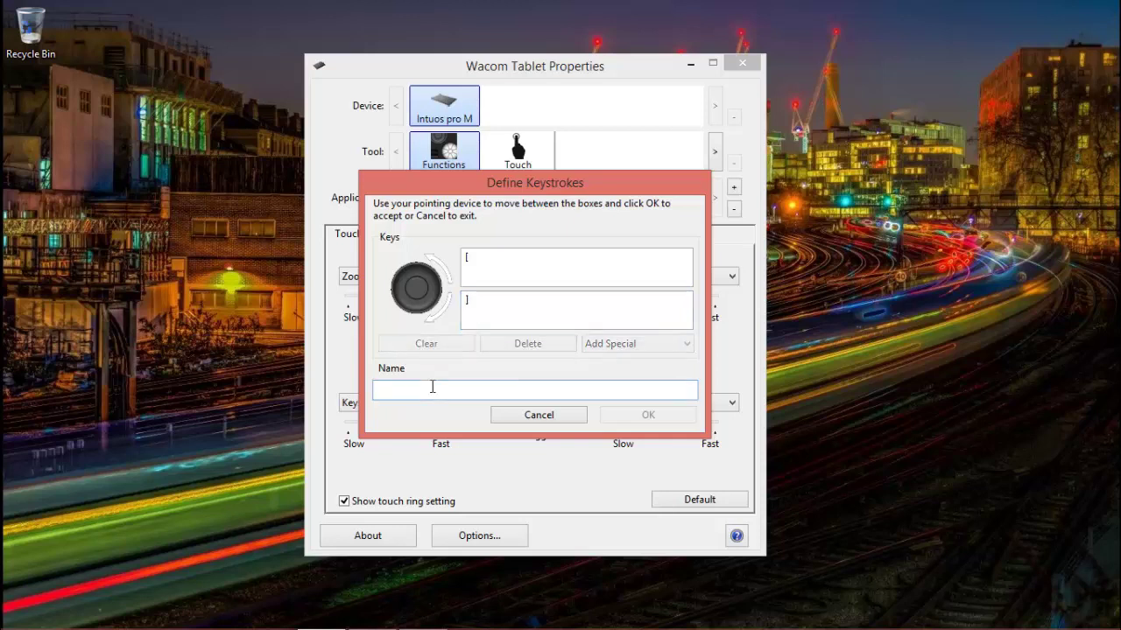
type("Brush")
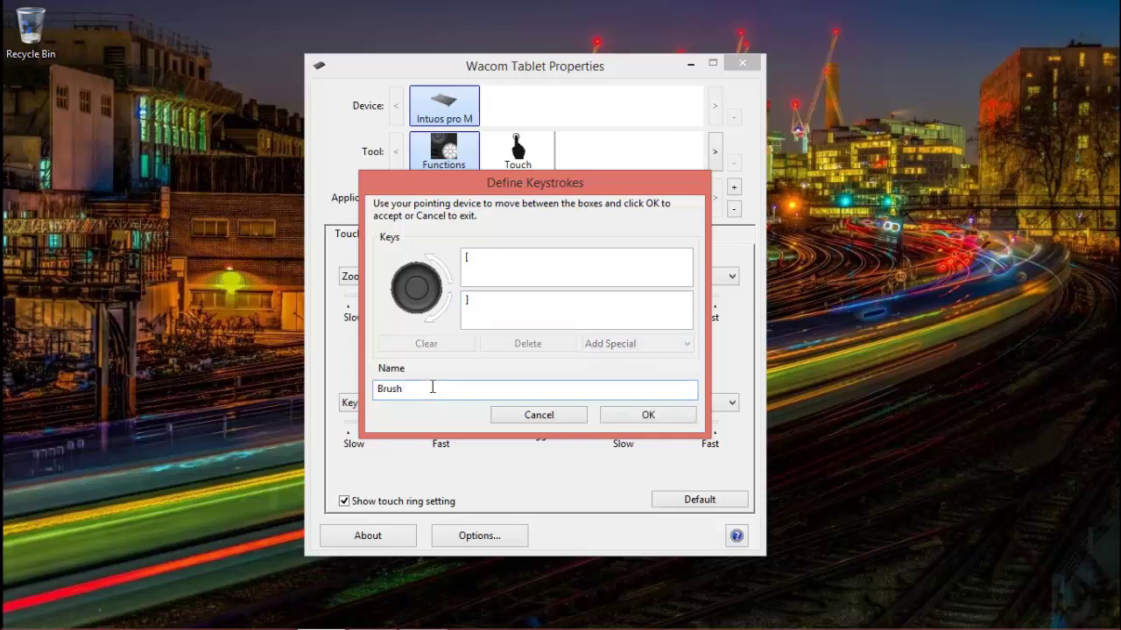
type(" size")
left_click(625, 412)
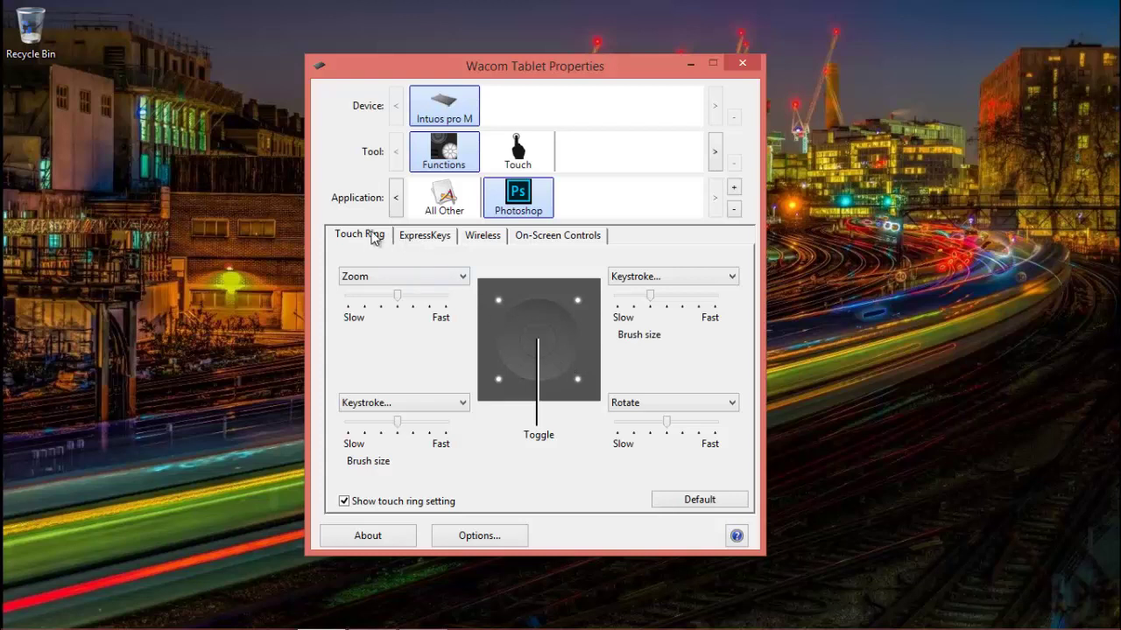
- On the Photoshop ExpressKeys, change the bottom key from Space to an Alt modifier
left_click(423, 239)
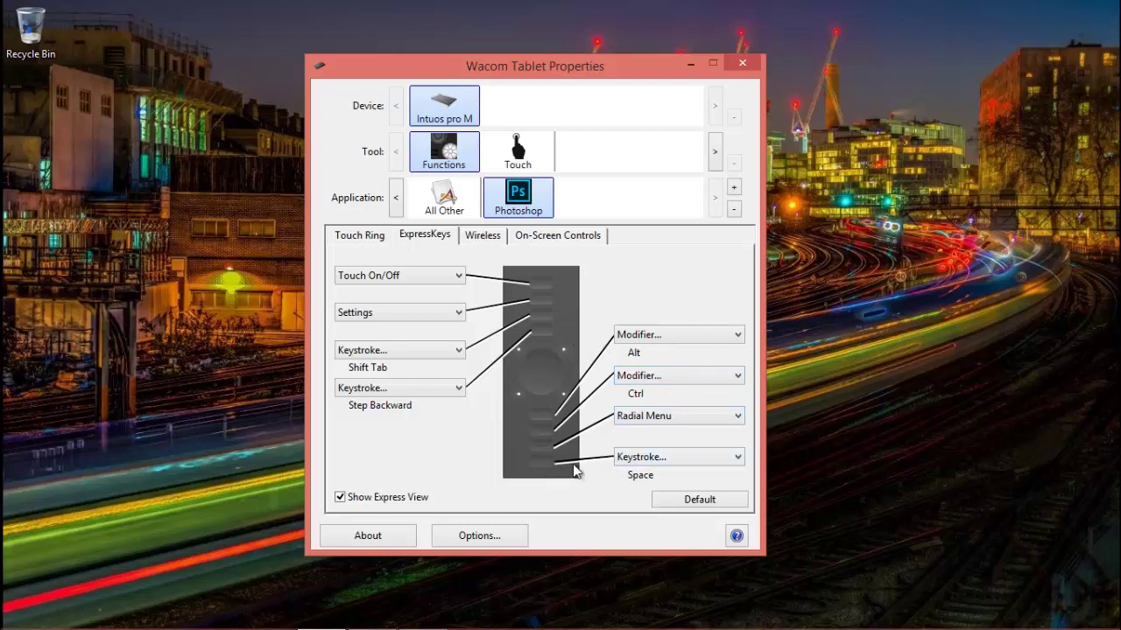
left_click(717, 464)
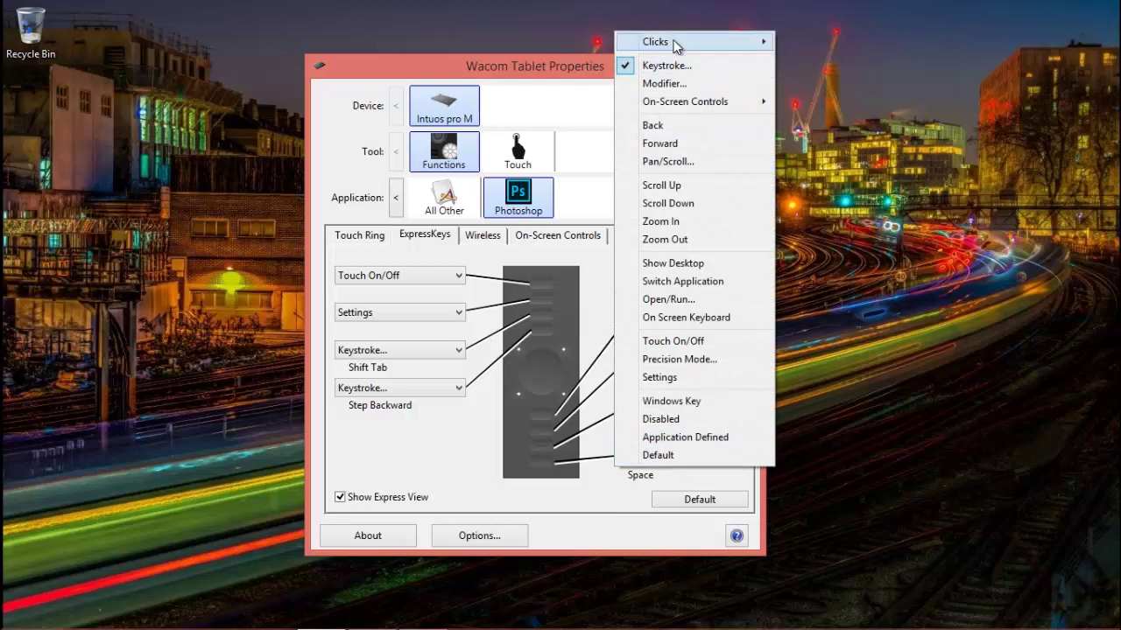
mouse_move(681, 43)
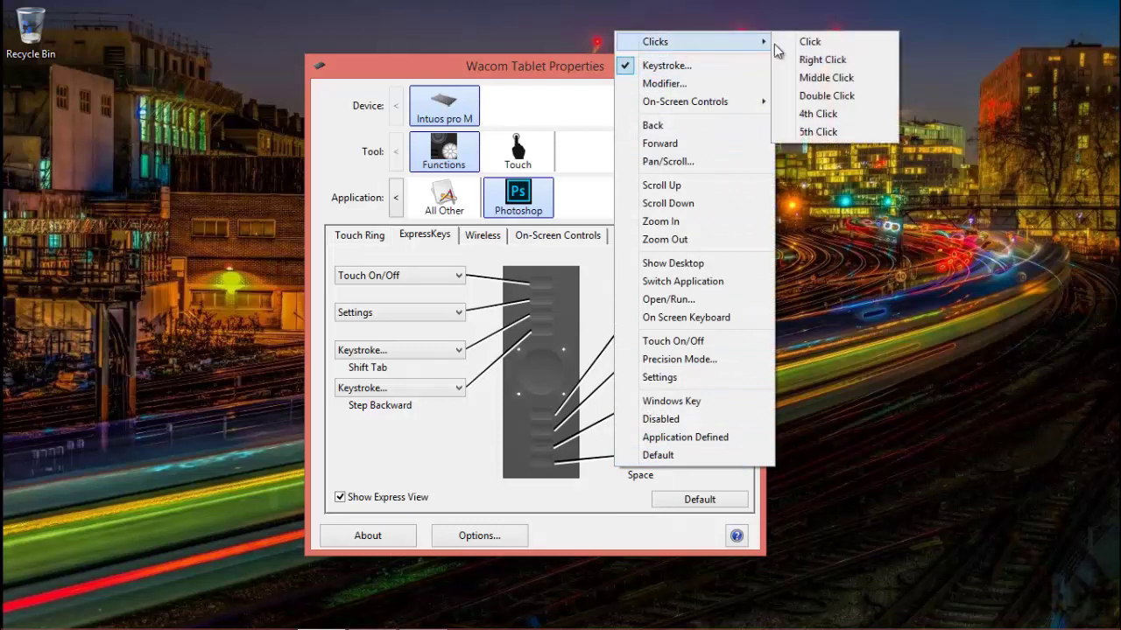
left_click(690, 83)
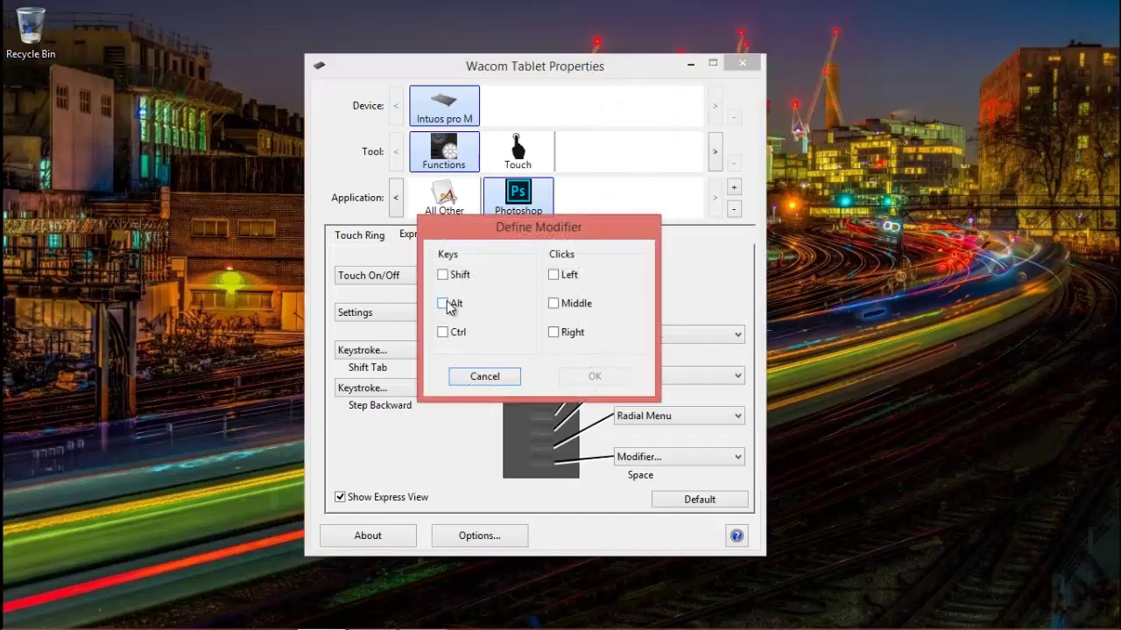
left_click(444, 303)
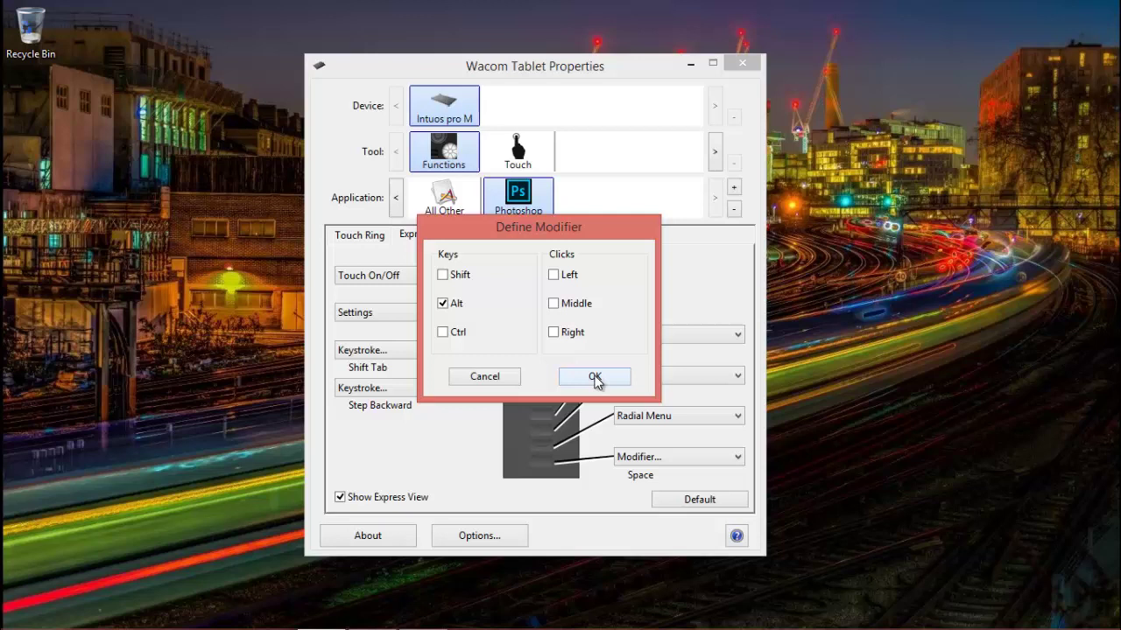
left_click(595, 378)
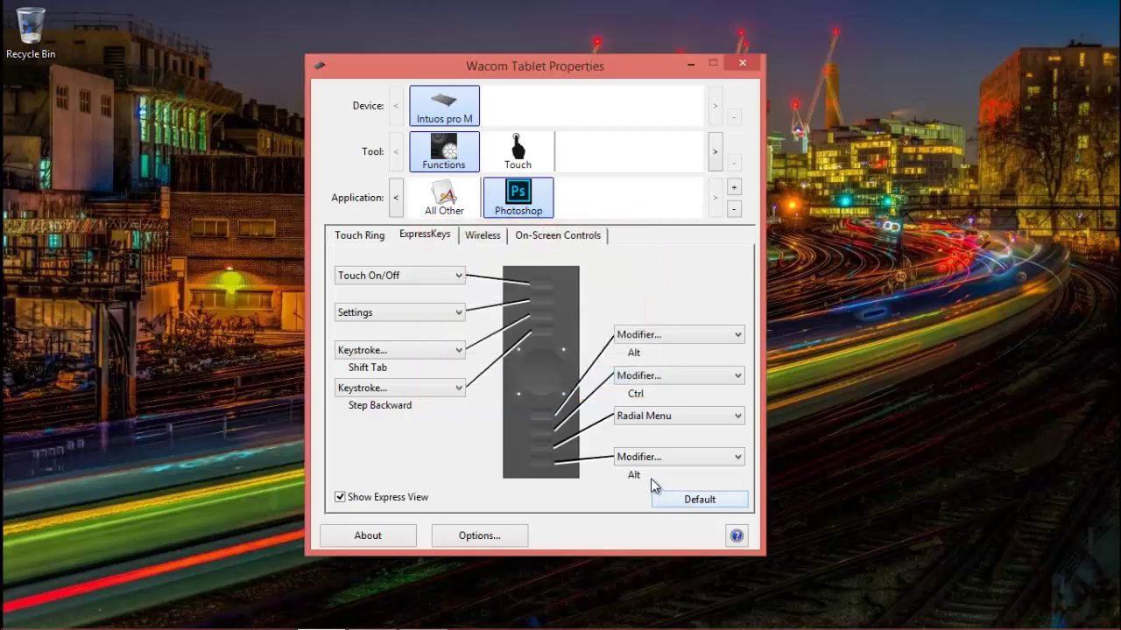
- Set the Radial Menu ExpressKey to a Shift-only modifier
left_click(738, 418)
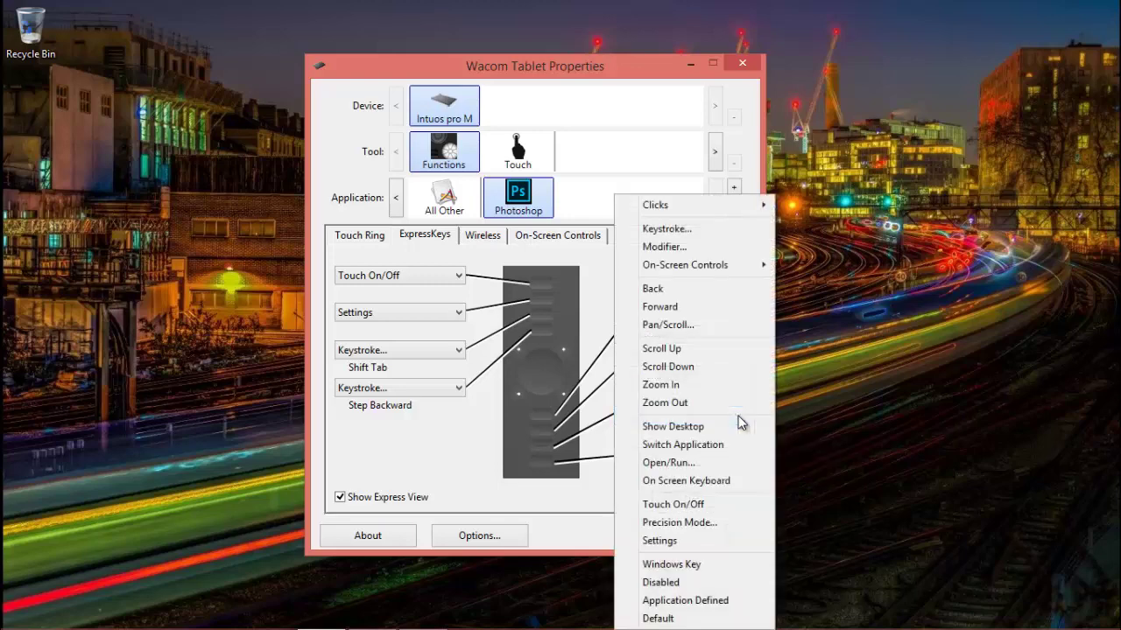
left_click(676, 248)
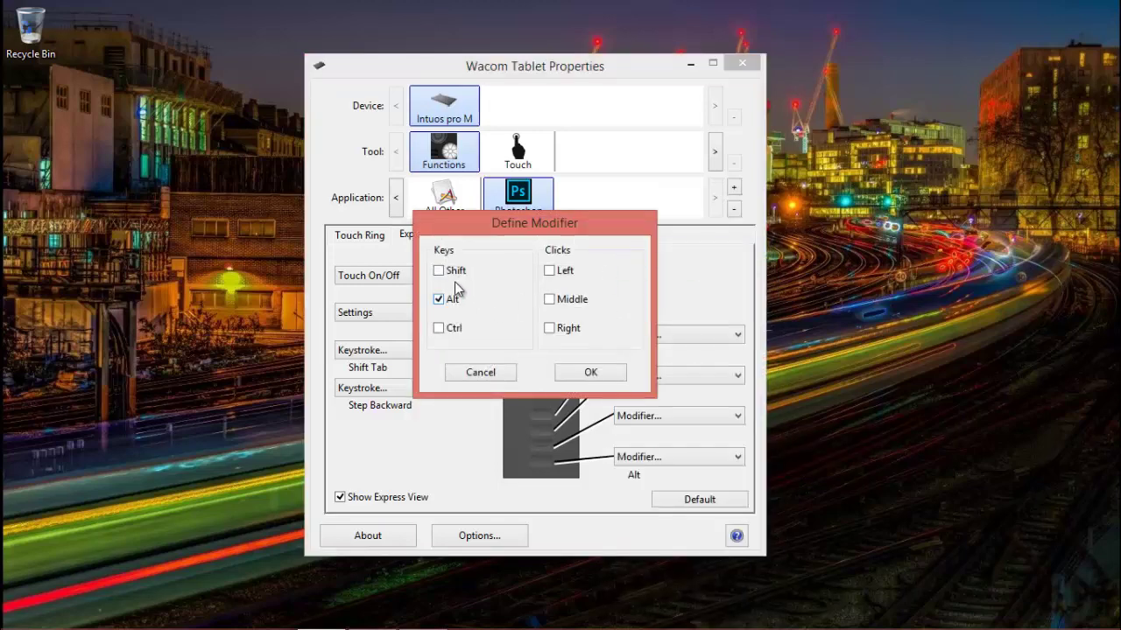
left_click(438, 271)
left_click(439, 300)
left_click(573, 371)
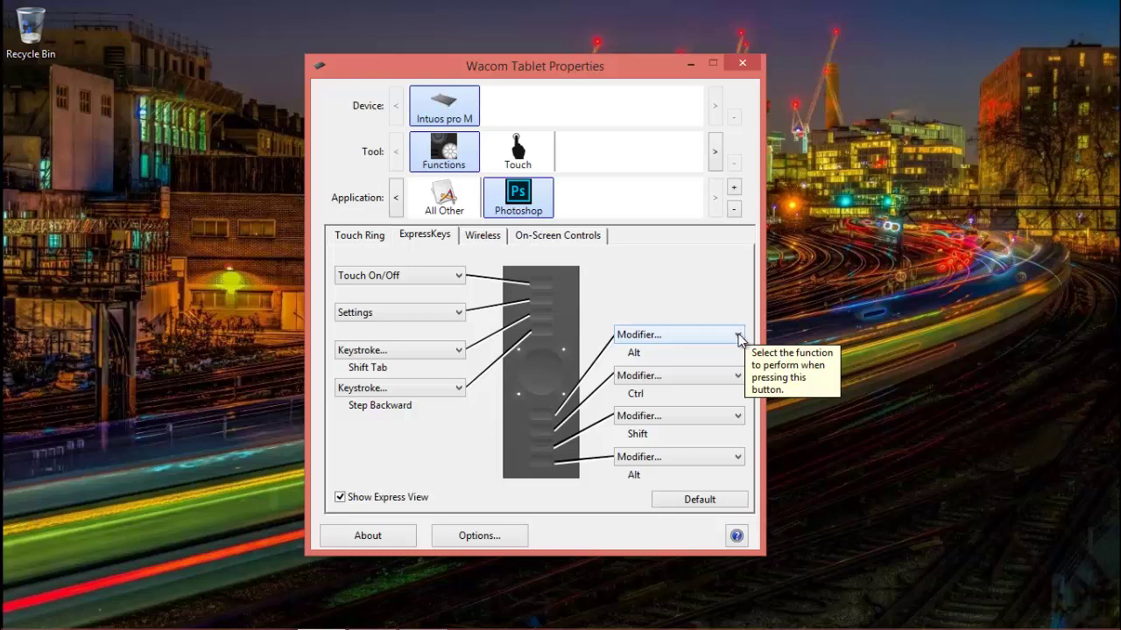
- Assign the top-right ExpressKey the Ctrl+Alt+Shift+E keystroke, named 'Stamp Layer'
left_click(739, 338)
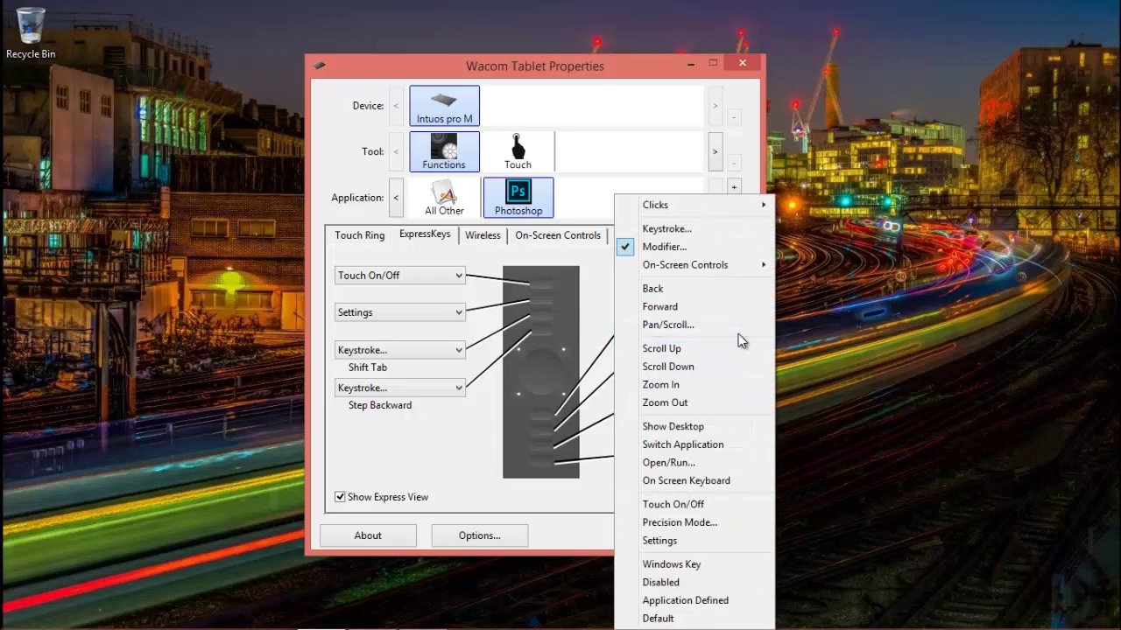
left_click(660, 229)
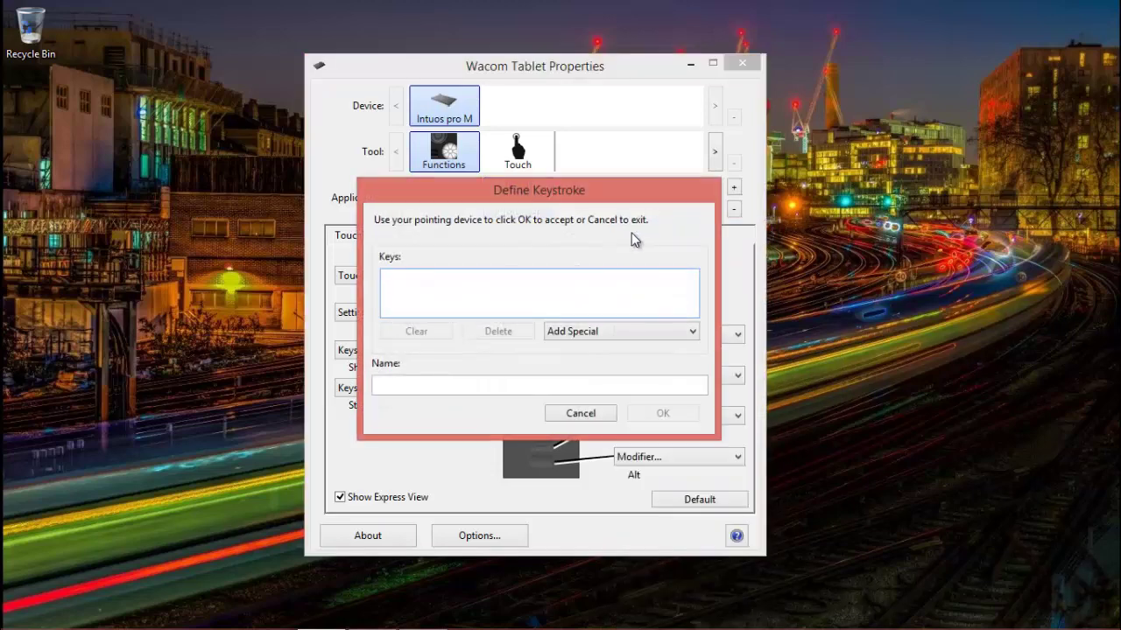
key("ctrl+alt+shift+e")
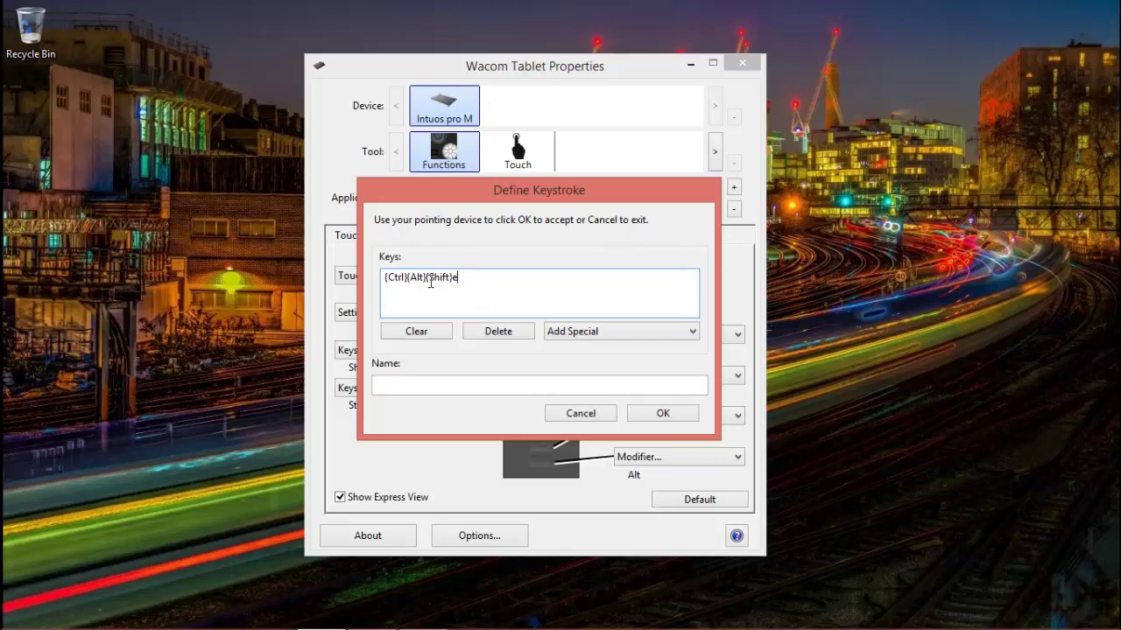
left_click(410, 386)
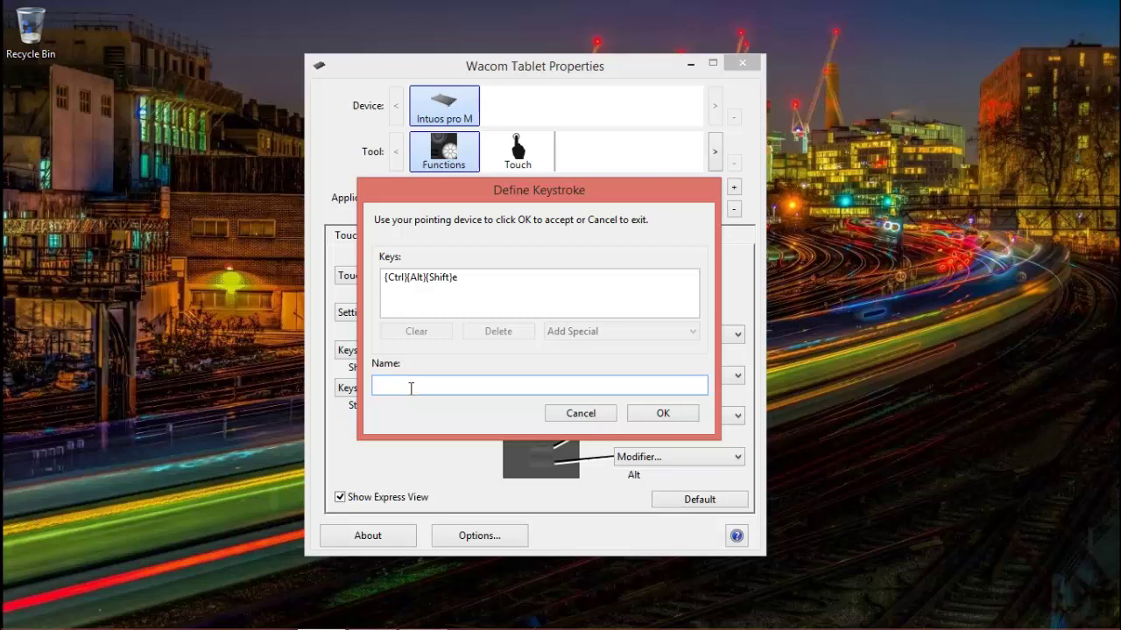
type("Stamp Layer")
left_click(661, 415)
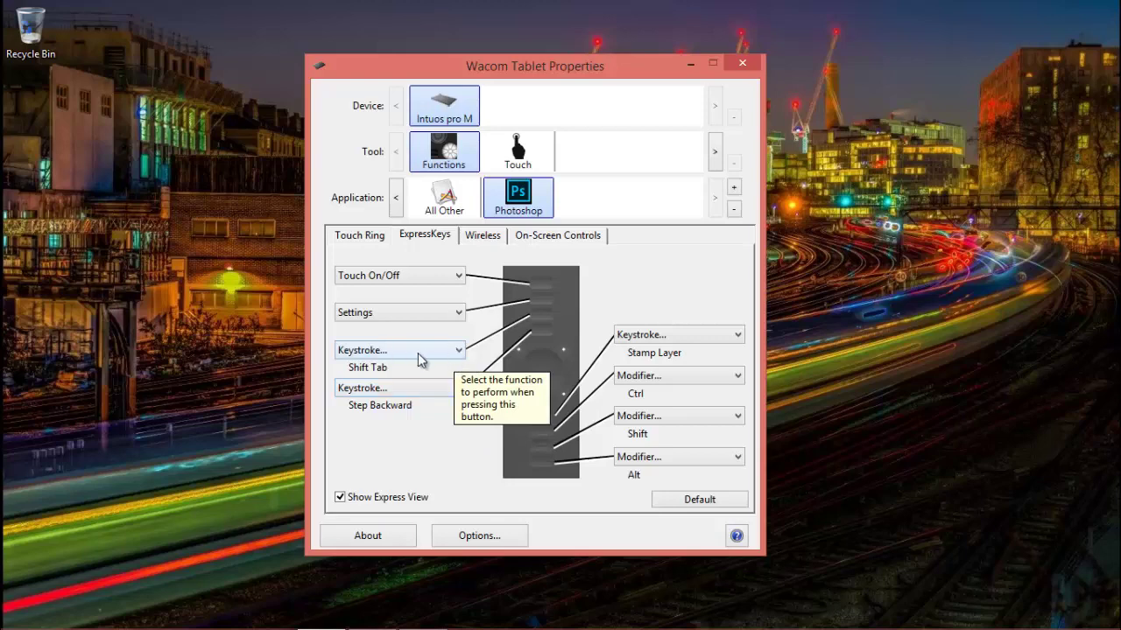
- Change the Shift Tab ExpressKey to an x keystroke named 'BG to FG'
left_click(459, 349)
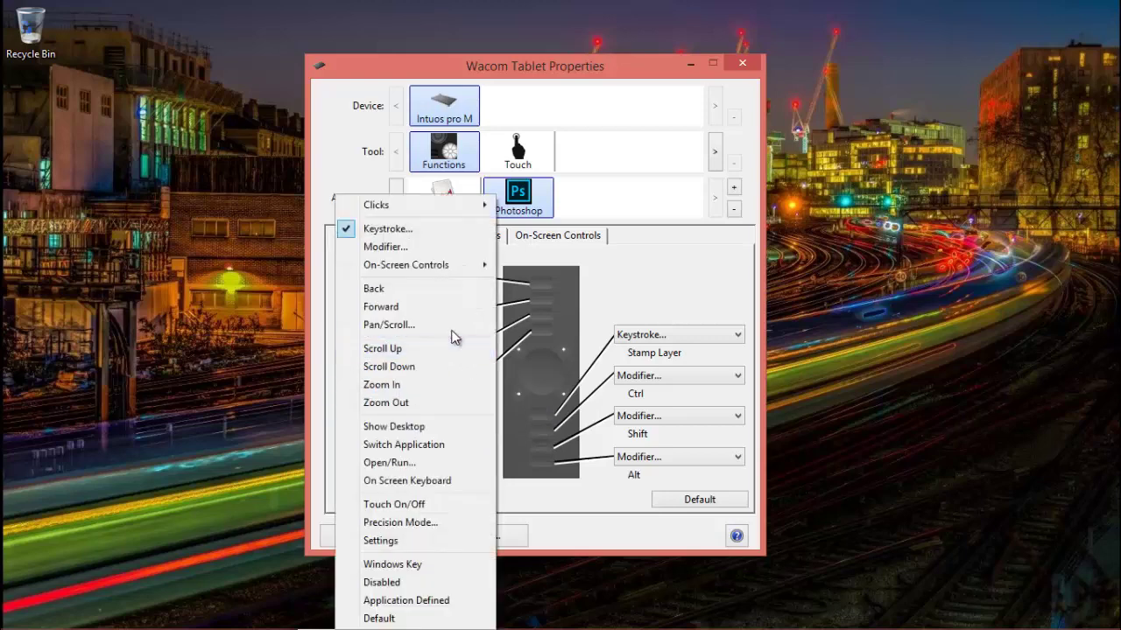
left_click(408, 231)
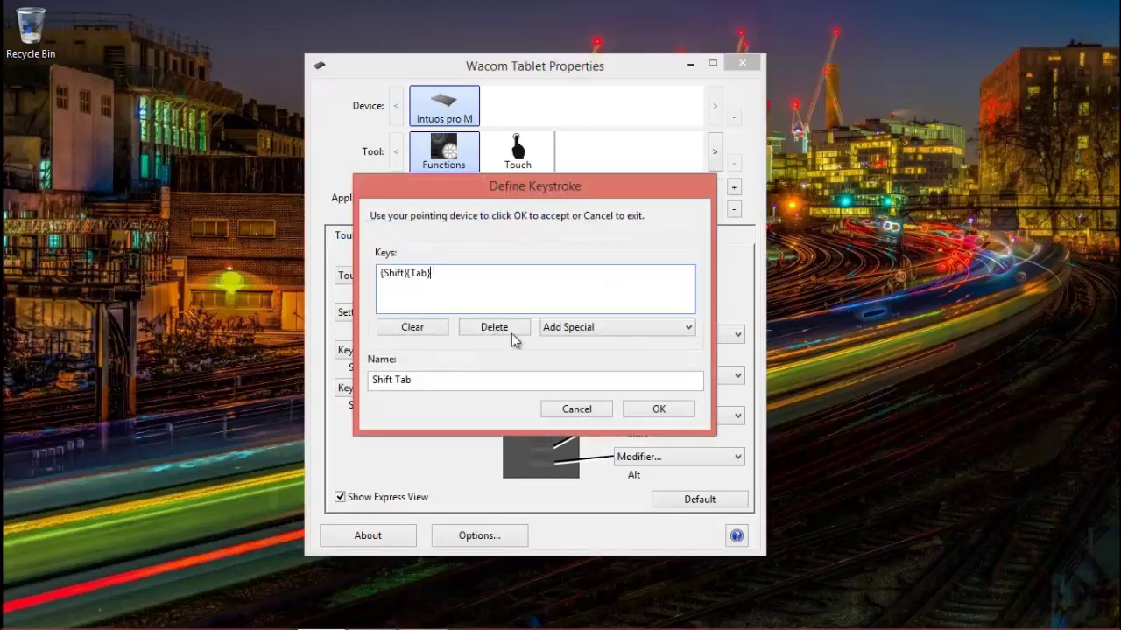
left_click(434, 329)
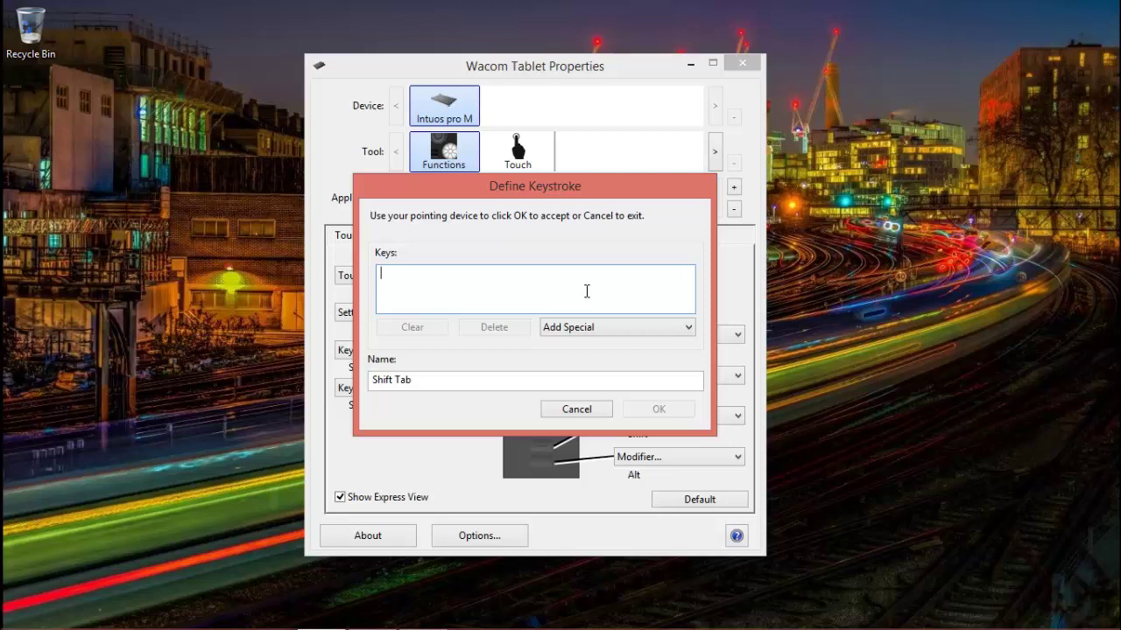
type("x")
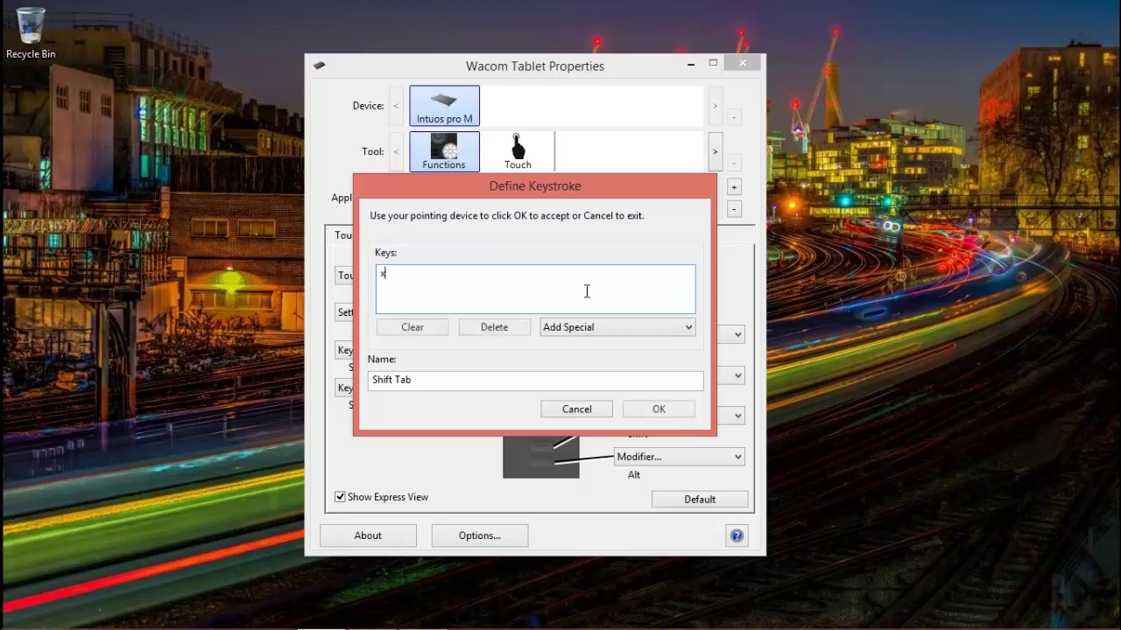
key("Tab")
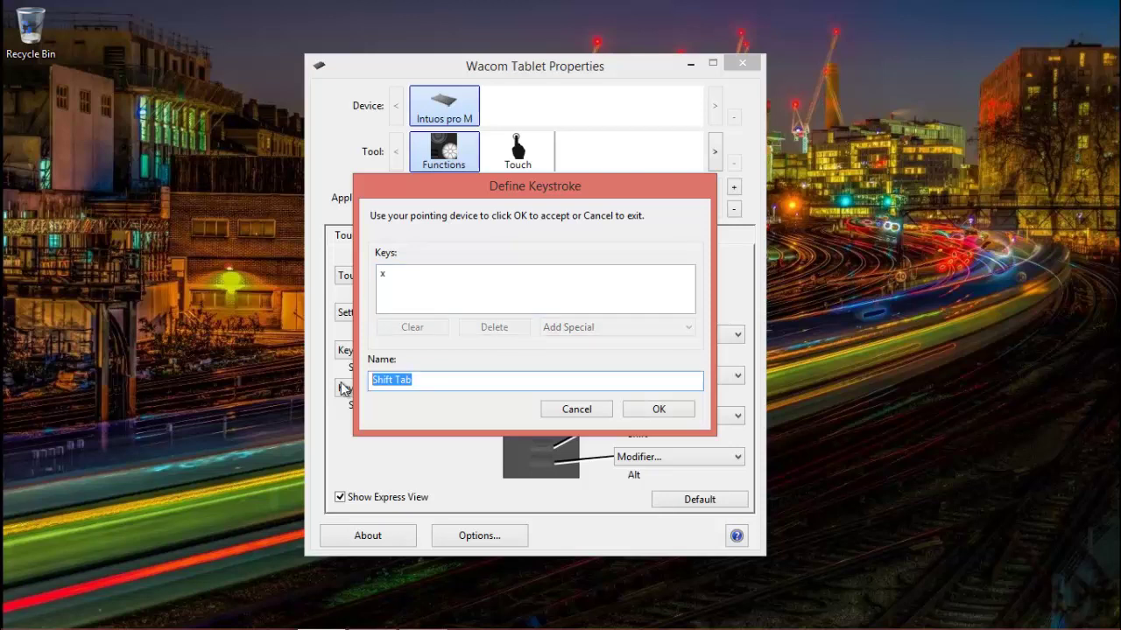
type("BG to FG")
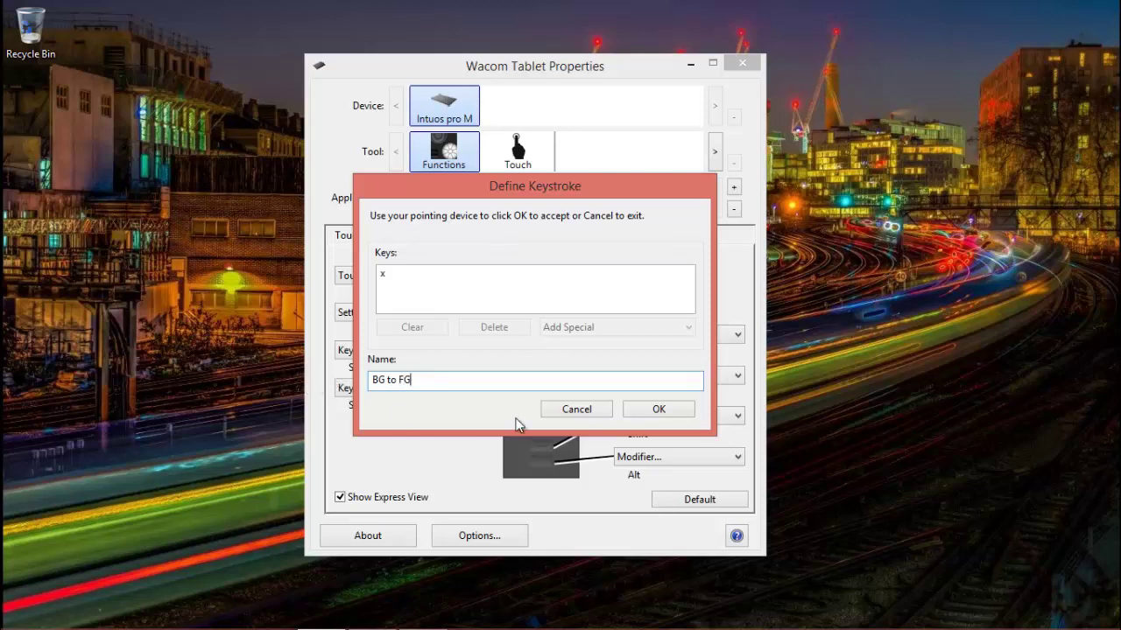
left_click(669, 412)
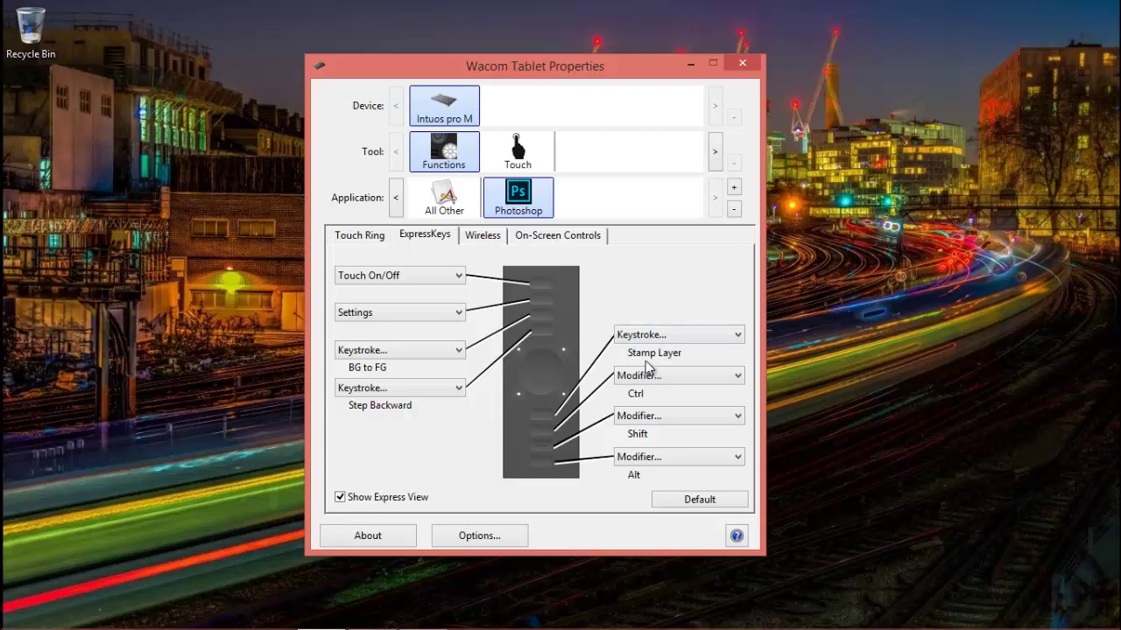
- Assign the Settings ExpressKey a d keystroke named 'DEFault colour'
left_click(459, 312)
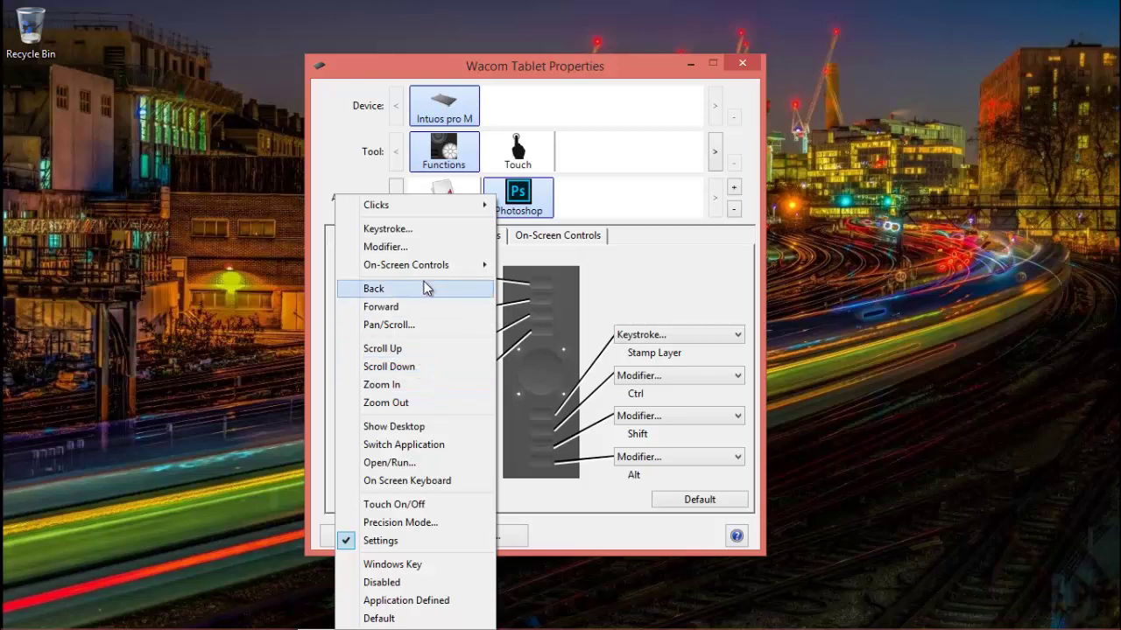
left_click(411, 231)
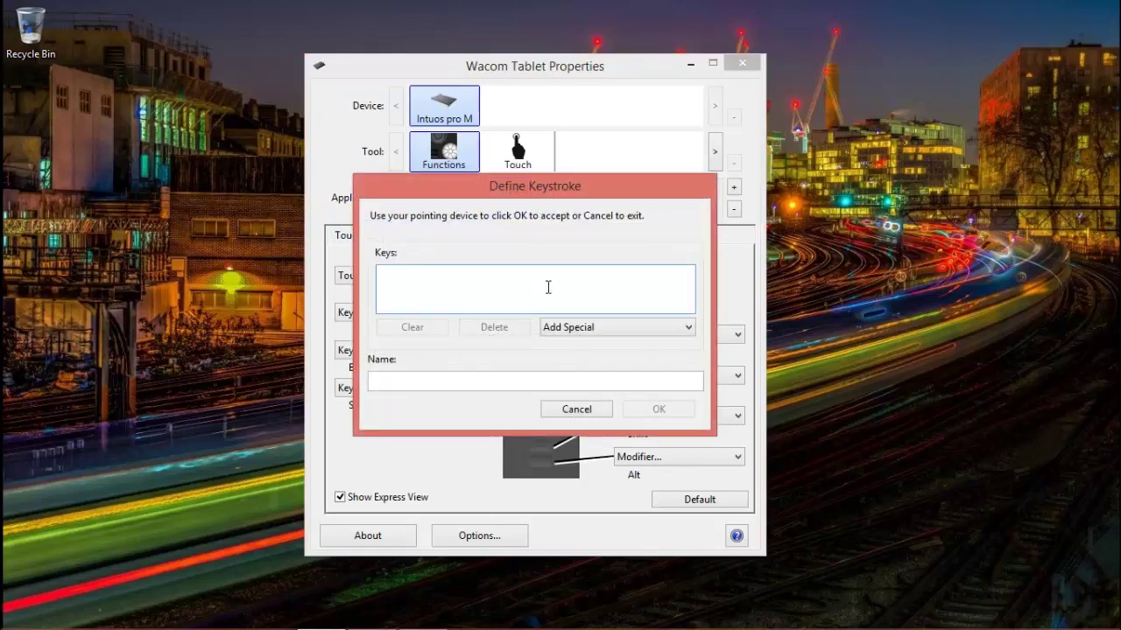
key("d")
left_click(435, 380)
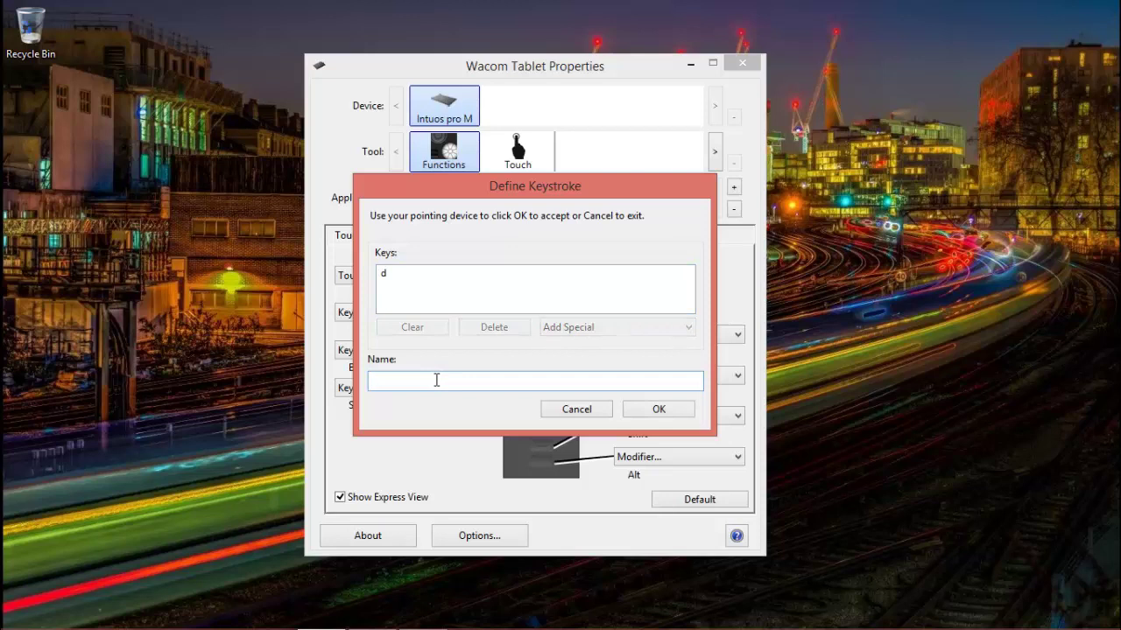
type("DEFault colour")
- Confirm the Default colour keystroke and set Photoshop's foreground colour to red
left_click(659, 409)
mouse_move(379, 623)
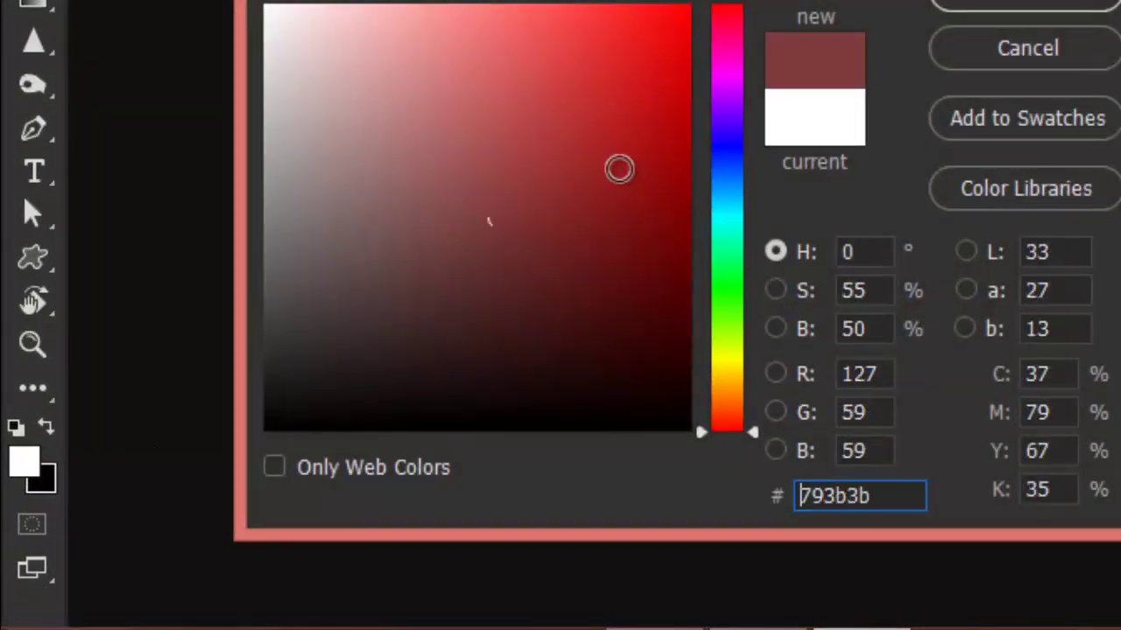
left_click(630, 163)
left_click(1020, 5)
- Set Photoshop's background colour to pale pink (e9b4b4)
left_click(46, 477)
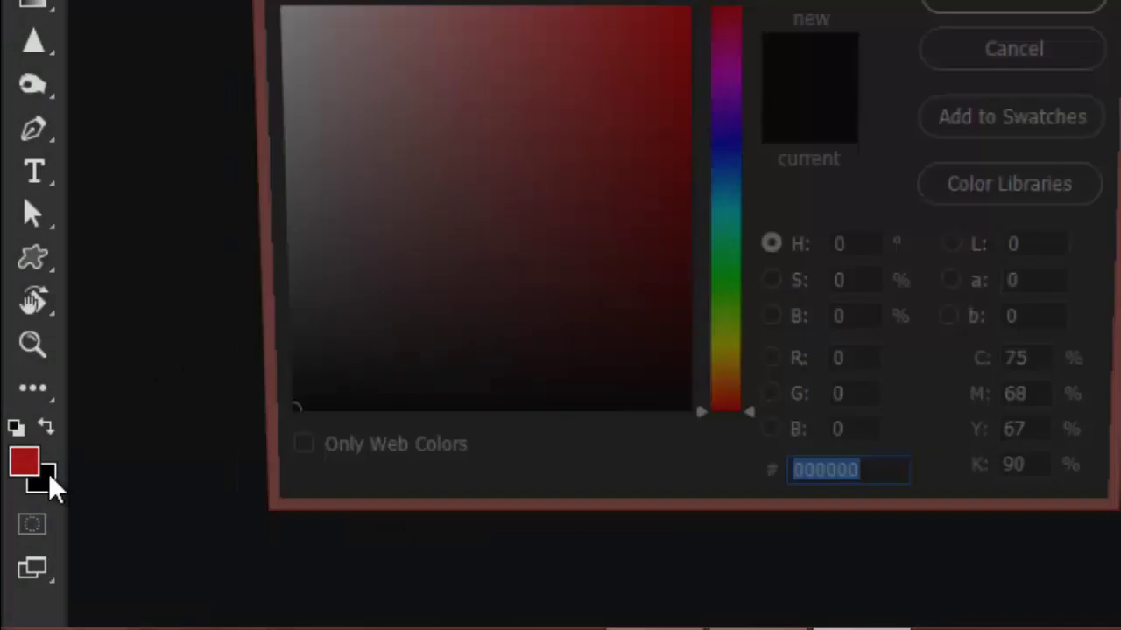
left_click(627, 111)
left_click(361, 41)
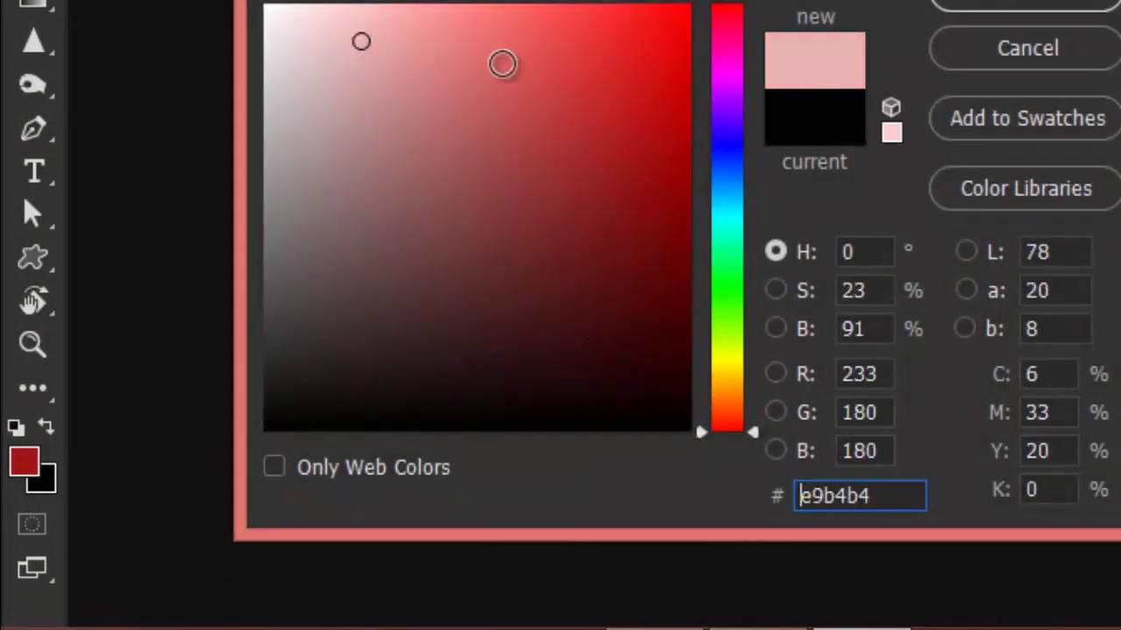
left_click(1049, 10)
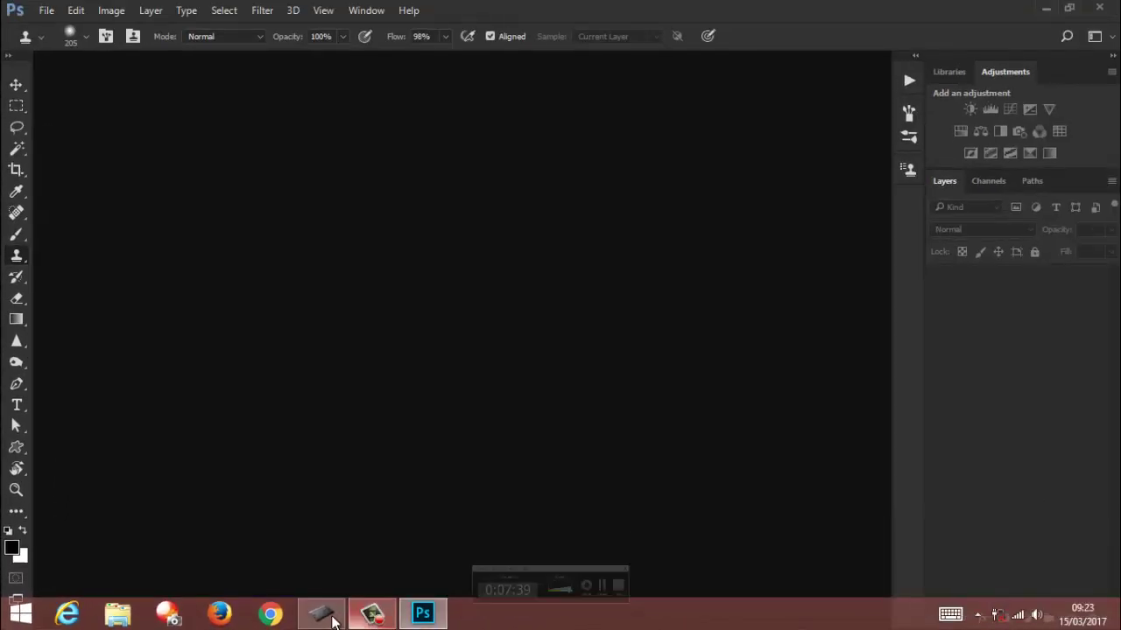
- Show the Wireless settings and check the 97% tablet battery from the tray icon
left_click(388, 610)
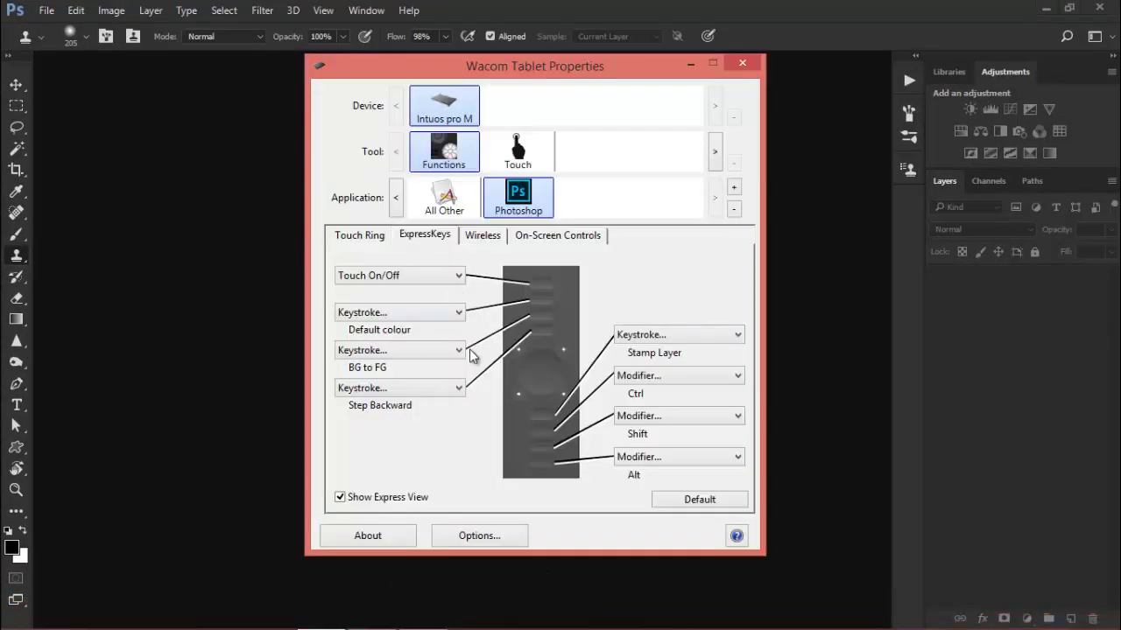
left_click(480, 234)
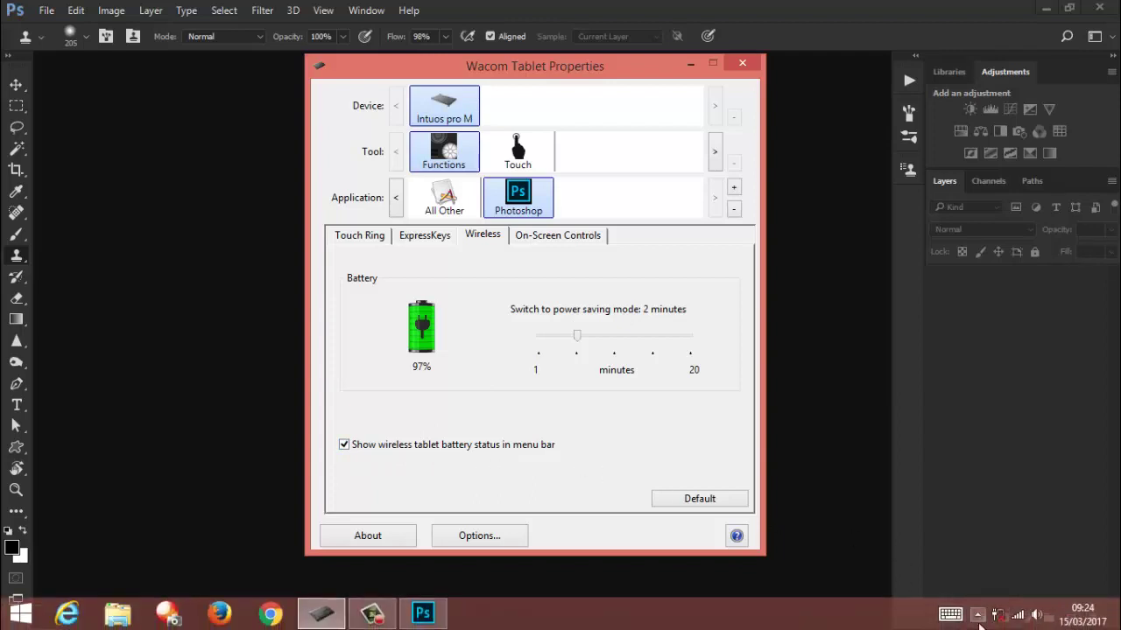
left_click(977, 615)
mouse_move(1006, 533)
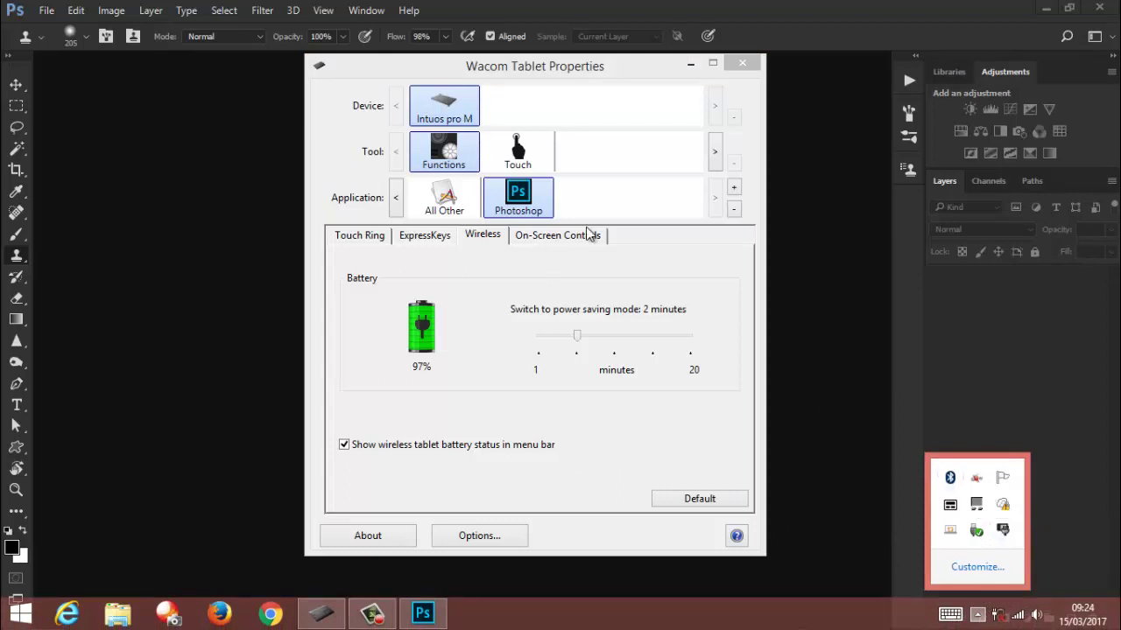
left_click(530, 241)
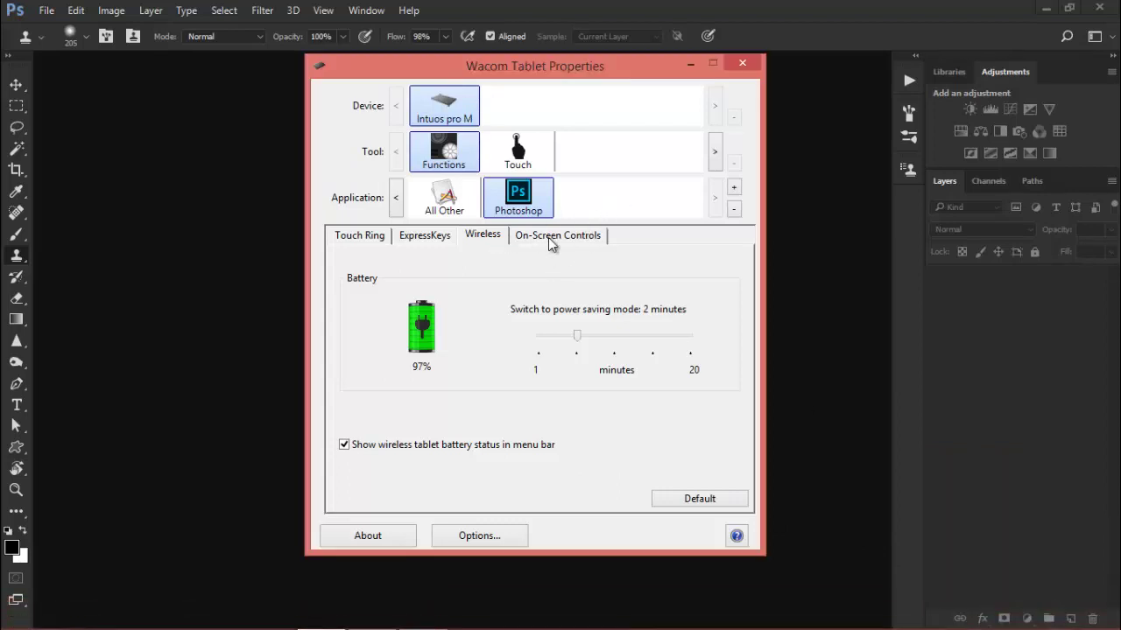
- Review On-Screen Controls and the Radial Menu panel, then return to Photoshop's Touch Ring settings
left_click(548, 237)
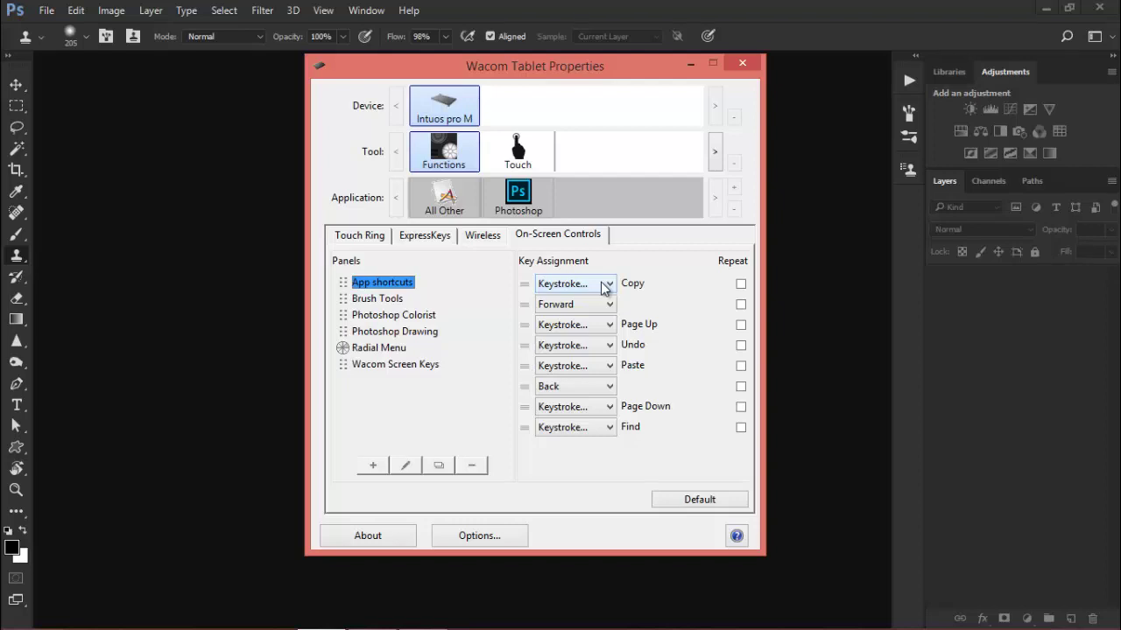
left_click(398, 350)
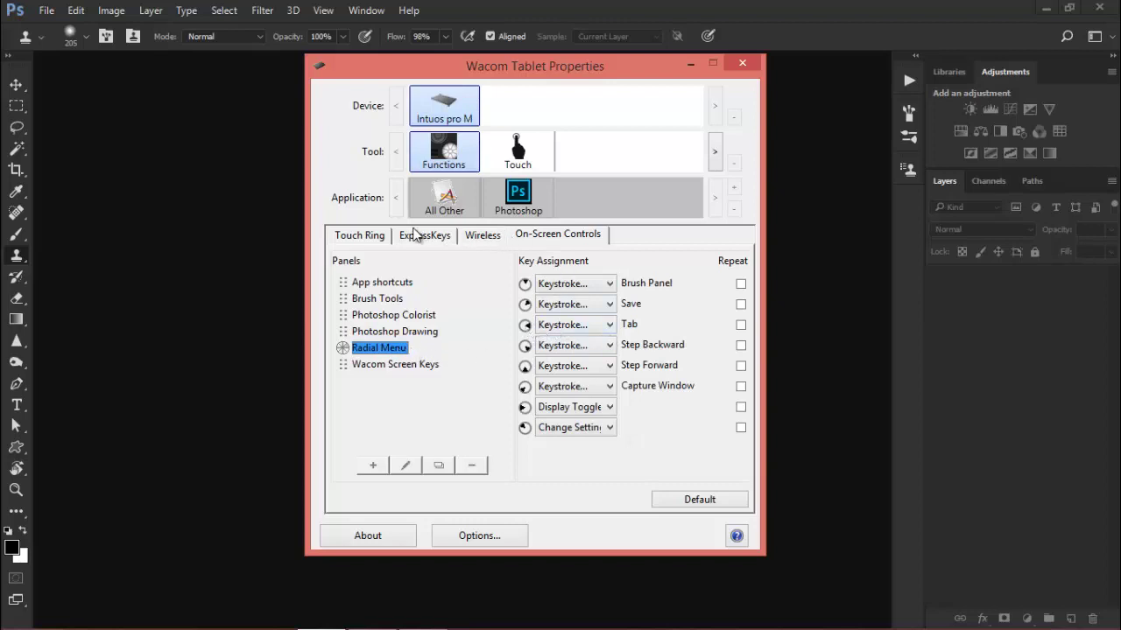
left_click(369, 236)
left_click(432, 238)
left_click(371, 237)
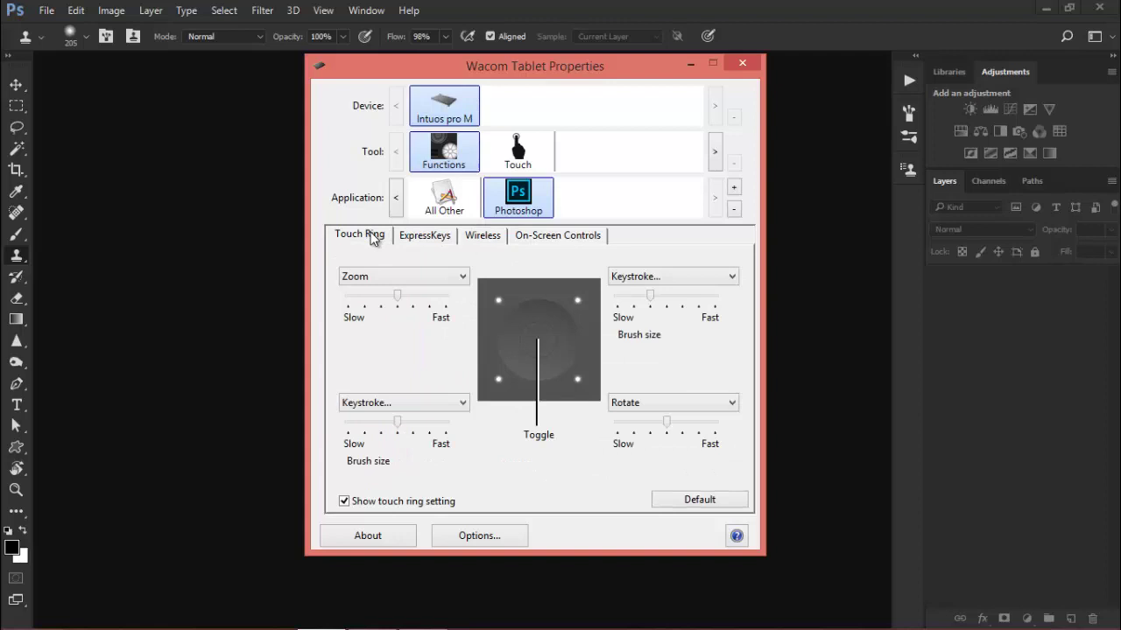
- Disable touch input on the Touch tool after checking Standard Gestures and My Gestures
left_click(518, 156)
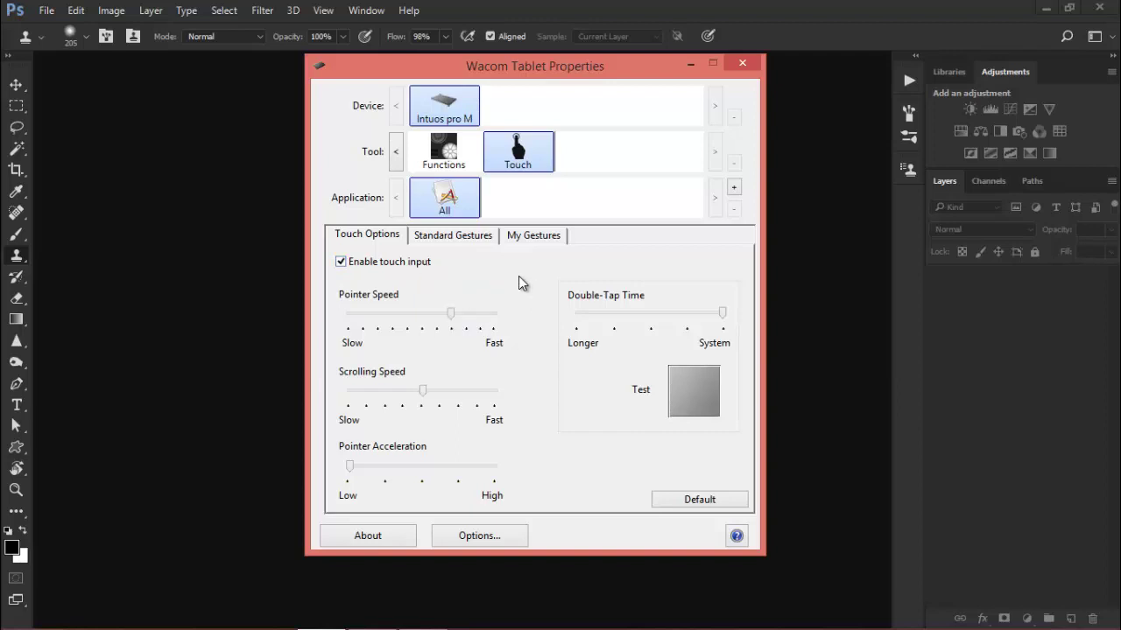
left_click(341, 261)
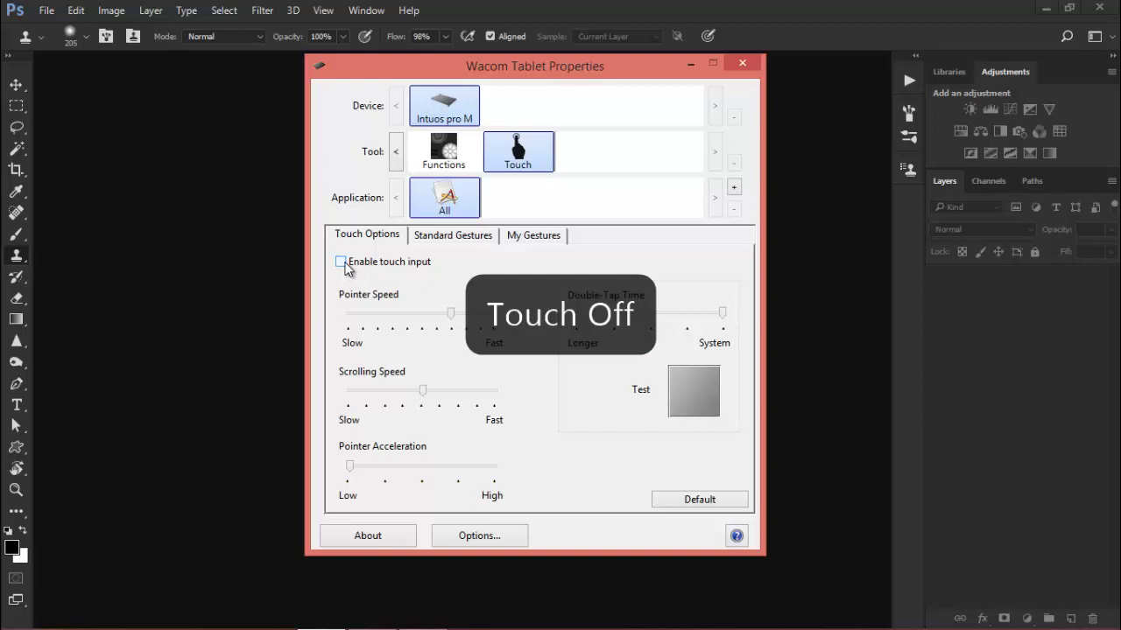
left_click(444, 239)
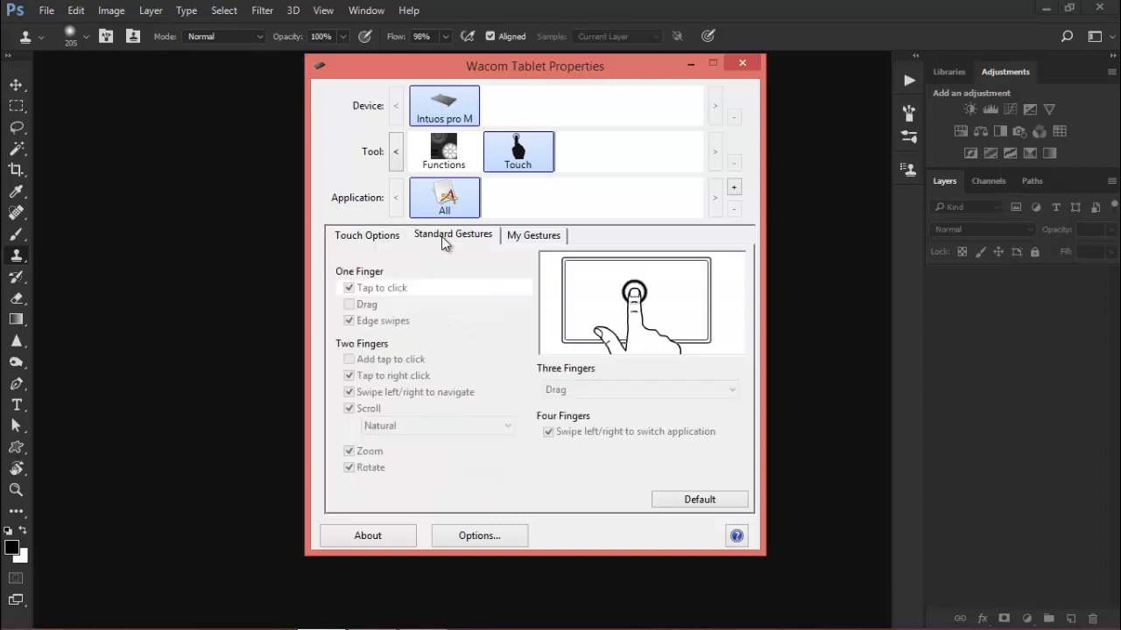
left_click(529, 241)
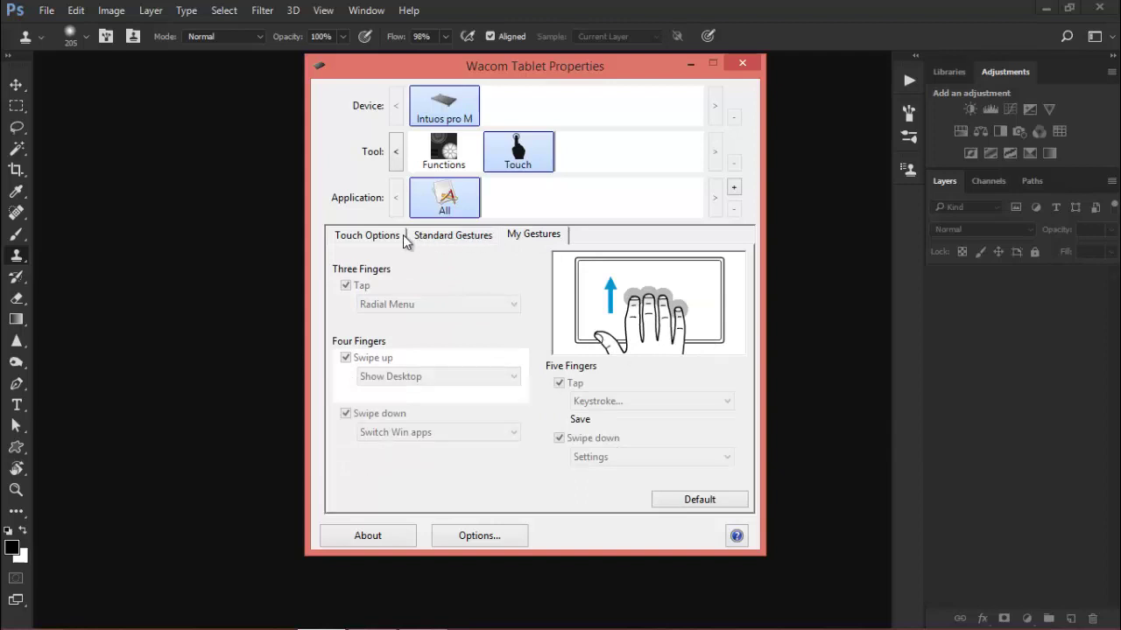
left_click(373, 236)
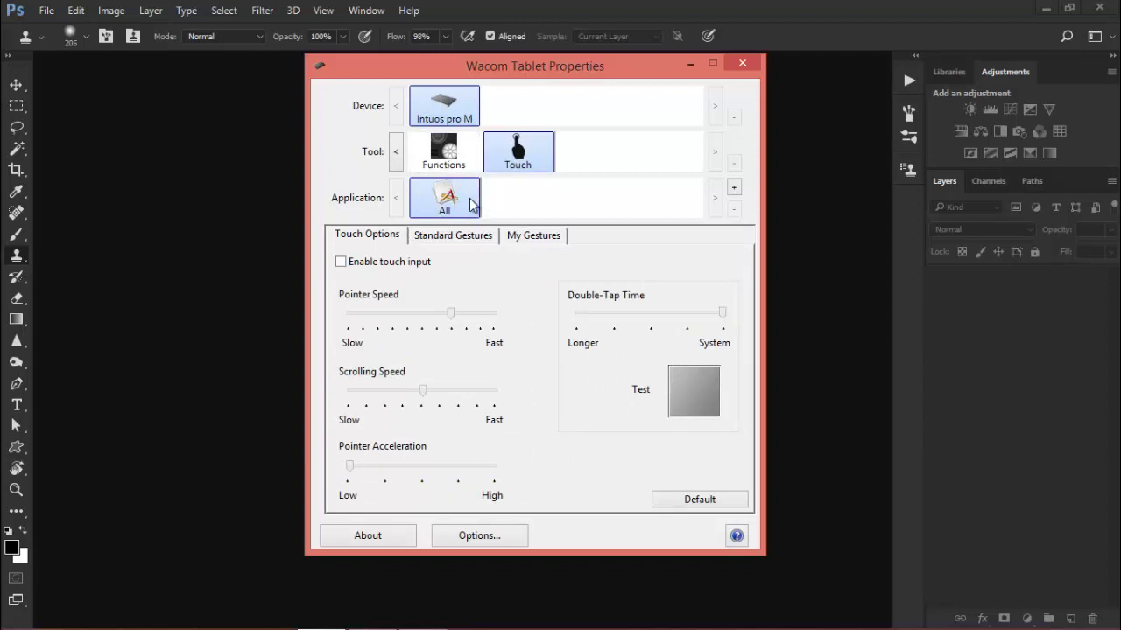
- Add Photoshop from the open applications, then begin adding it again for the Grip Pen
left_click(735, 189)
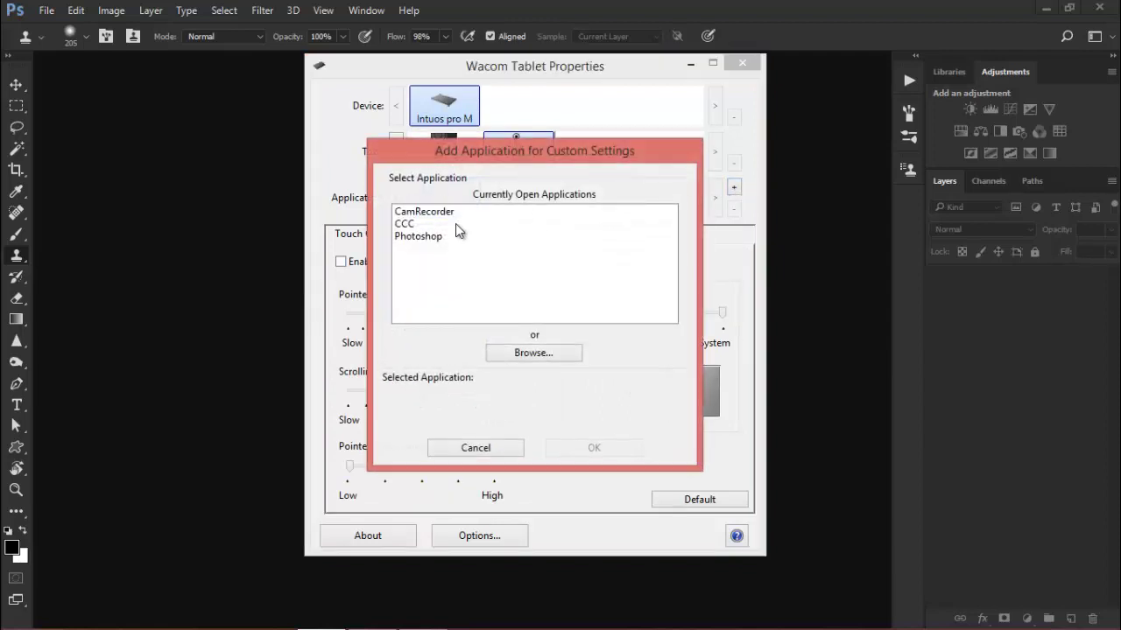
left_click(431, 235)
left_click(595, 450)
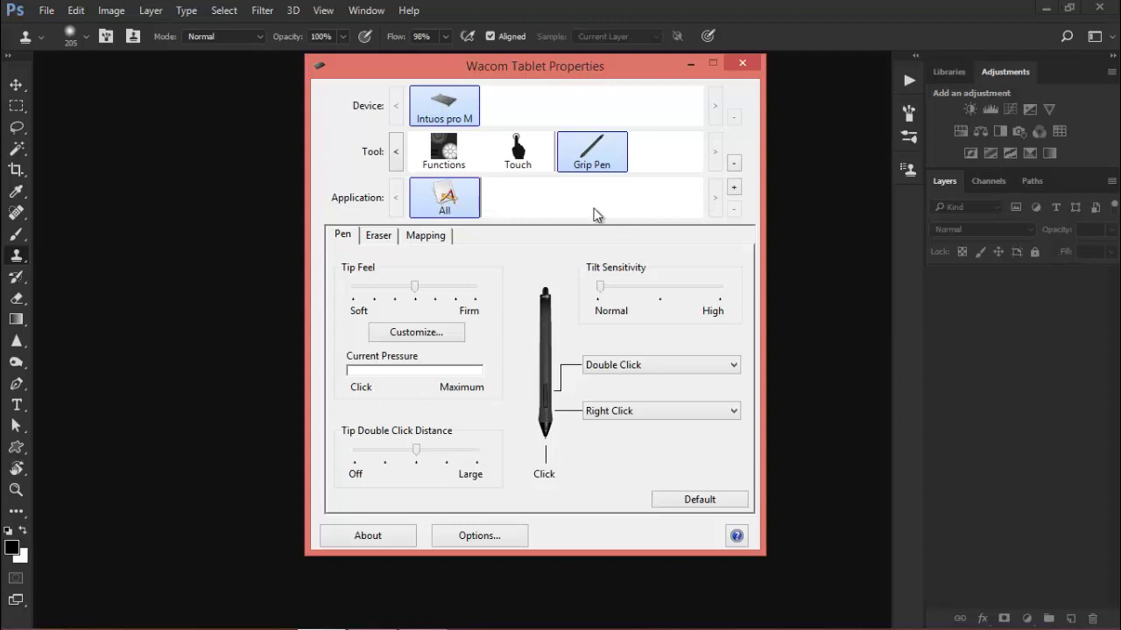
left_click(733, 189)
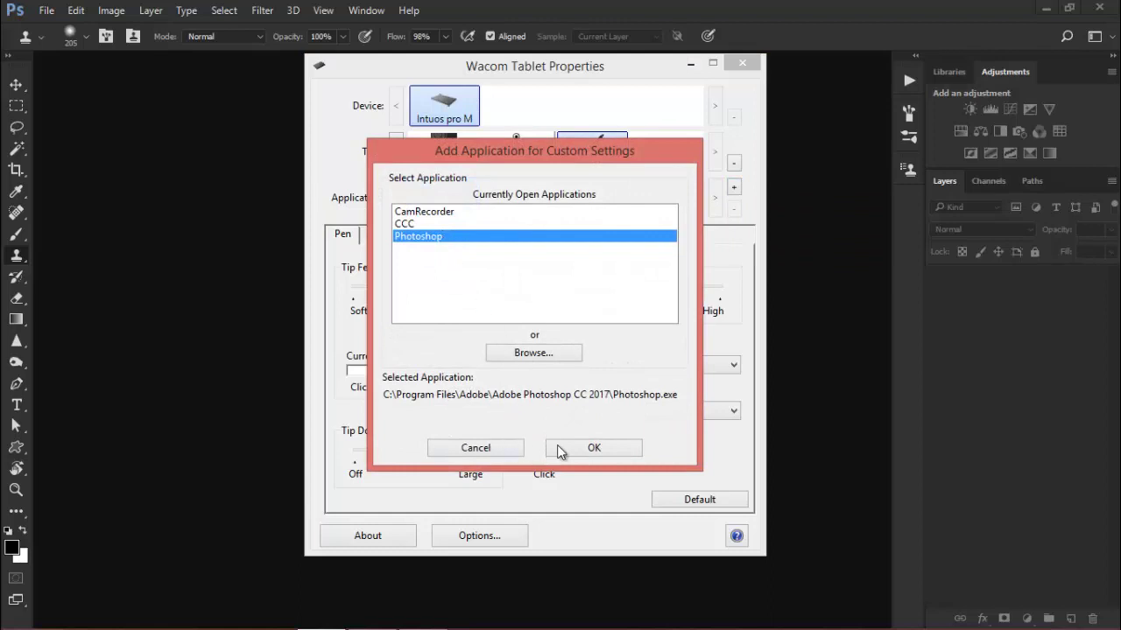
- Confirm Photoshop for the Grip Pen and set Tip Double Click Distance to Off
left_click(560, 450)
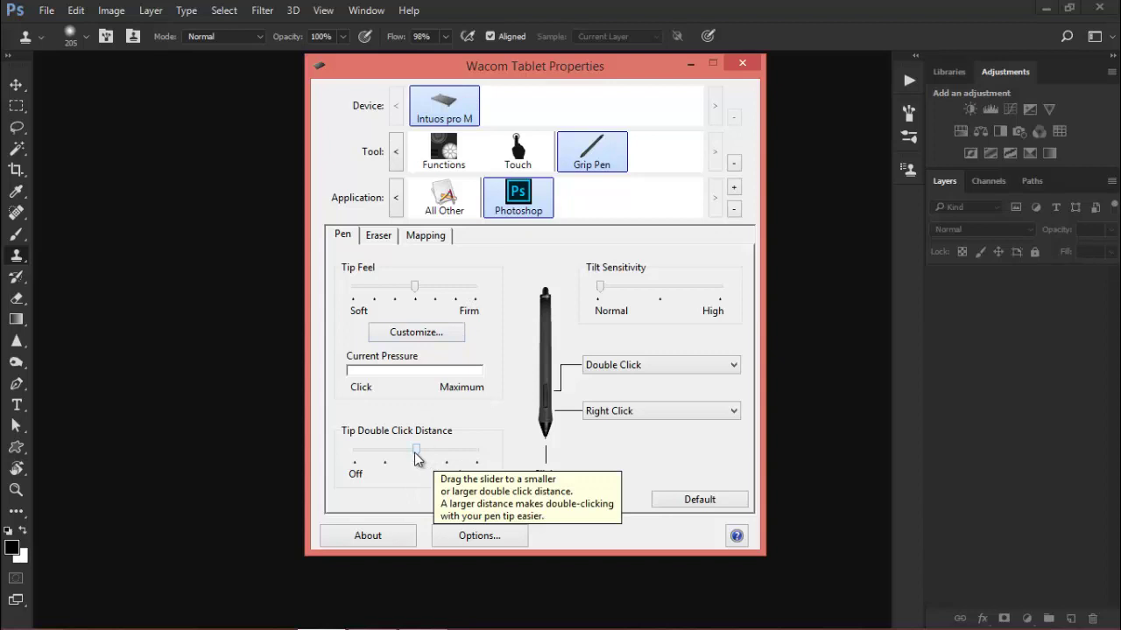
left_click_drag(415, 454, 355, 457)
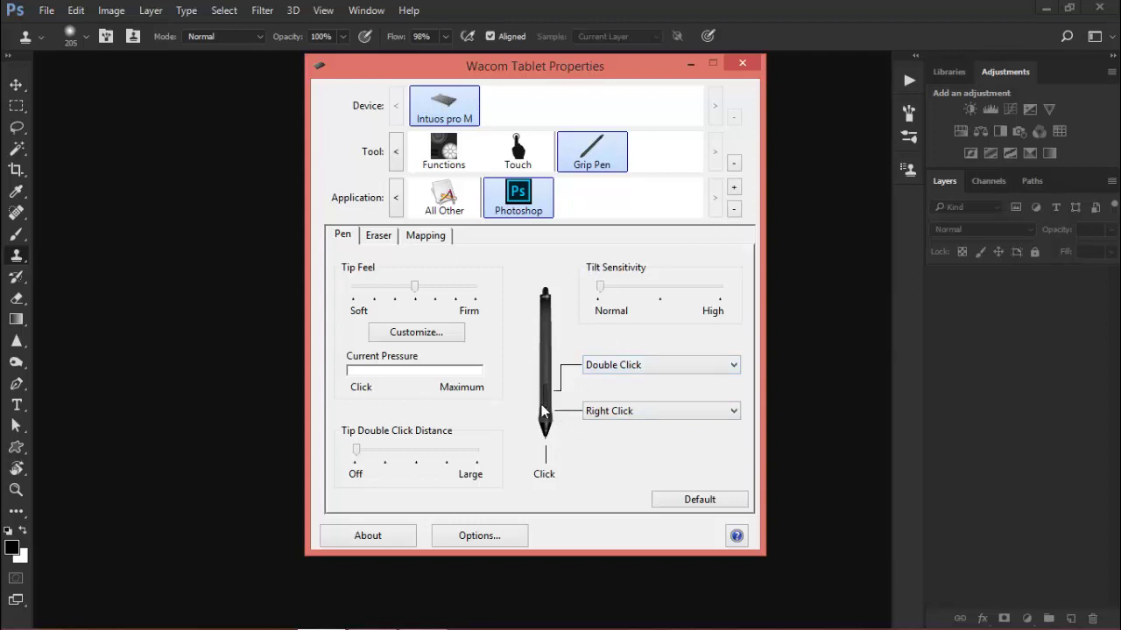
- Assign Pan/Scroll to the Grip Pen's lower side switch and Right Click to the upper
left_click(610, 416)
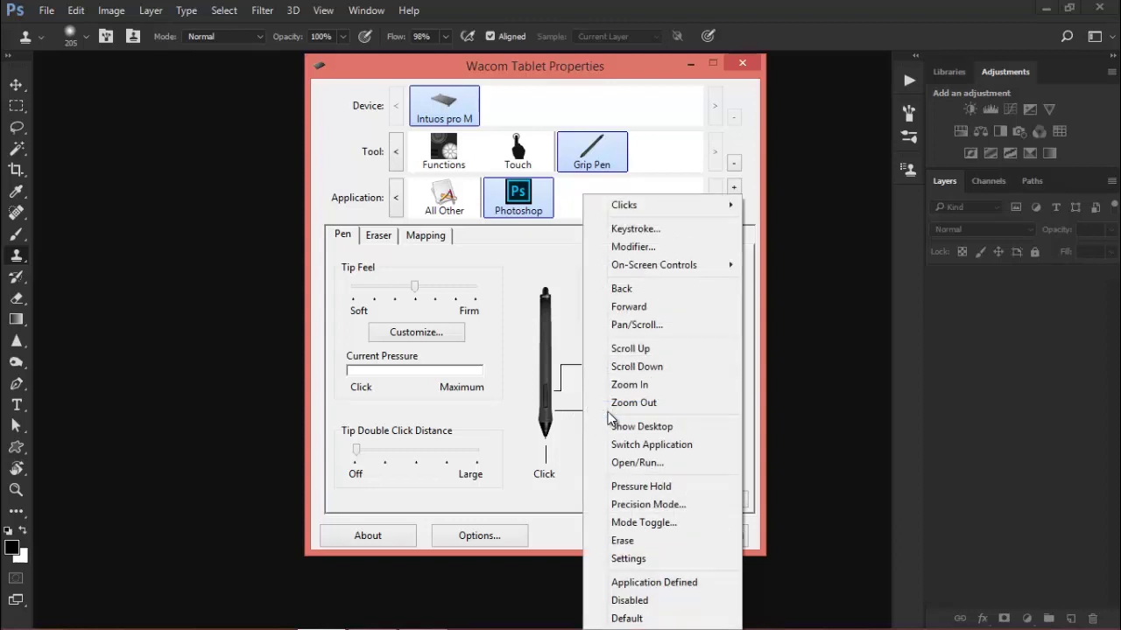
left_click(630, 324)
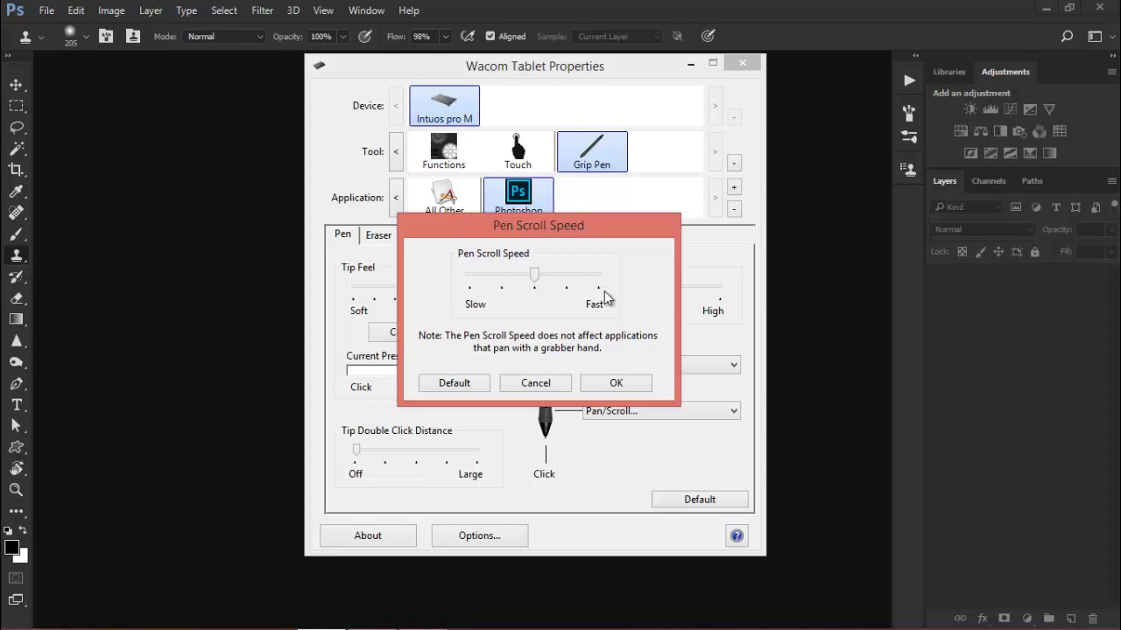
left_click(613, 385)
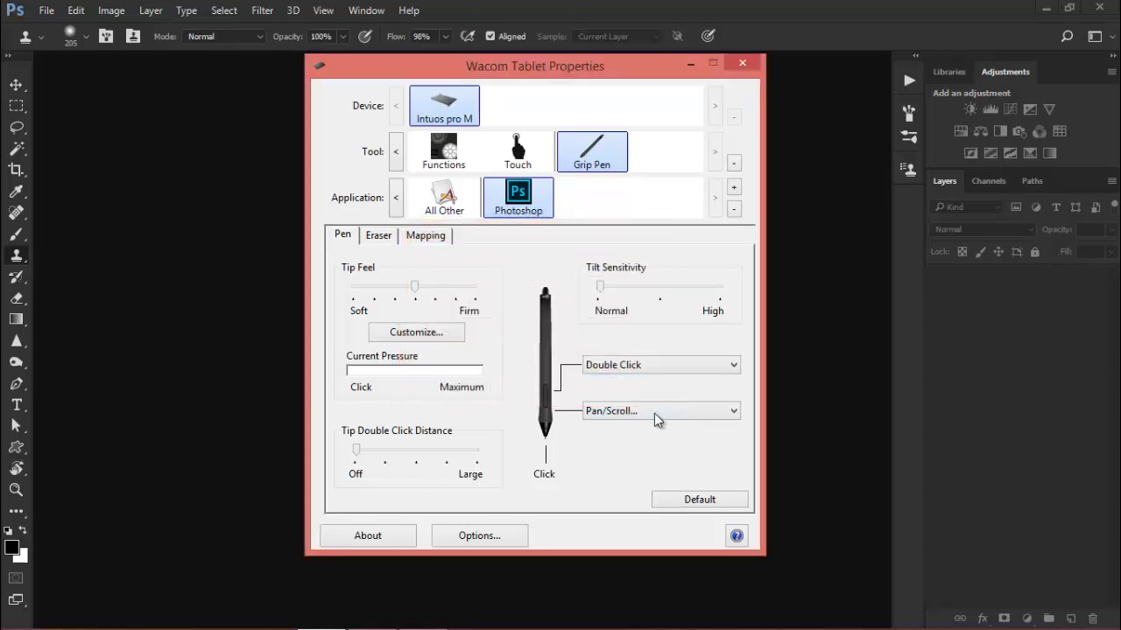
left_click(624, 367)
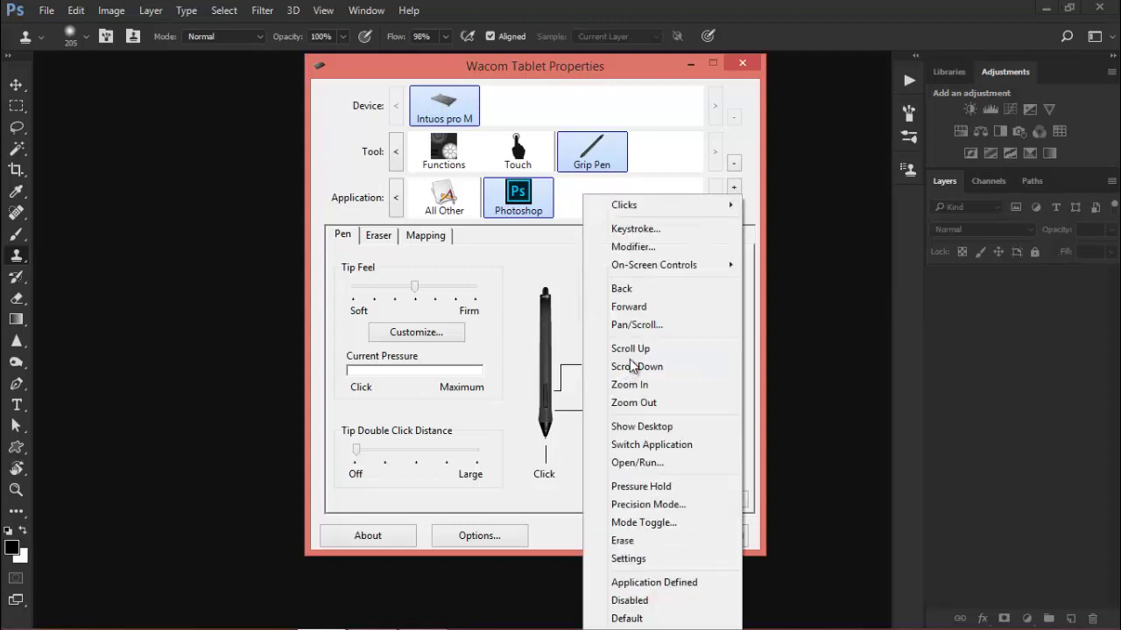
mouse_move(677, 210)
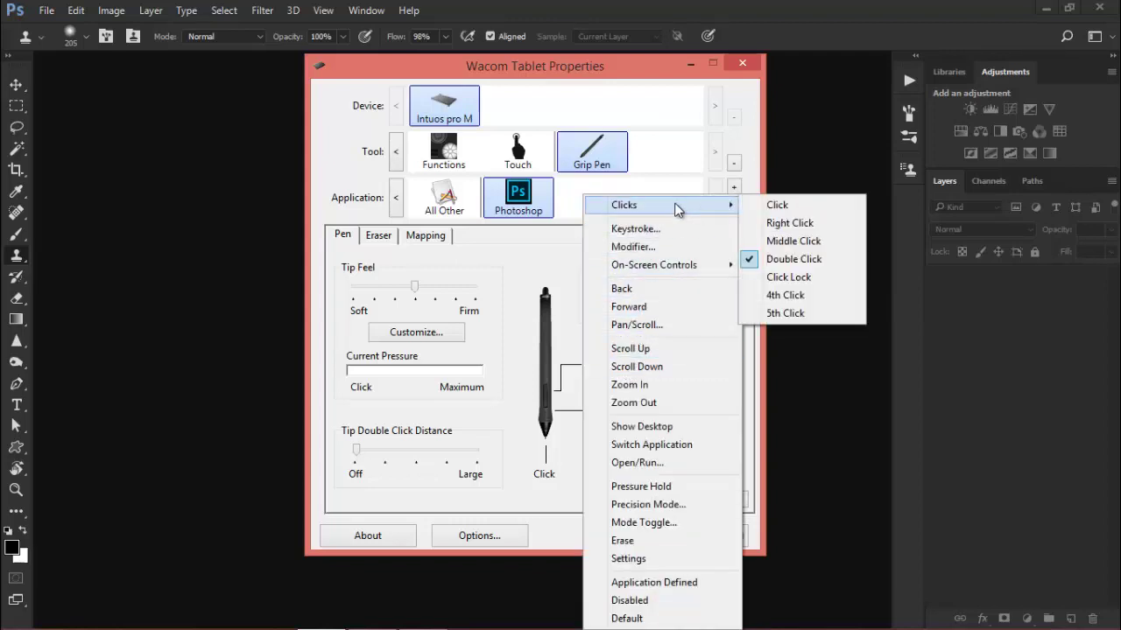
left_click(795, 221)
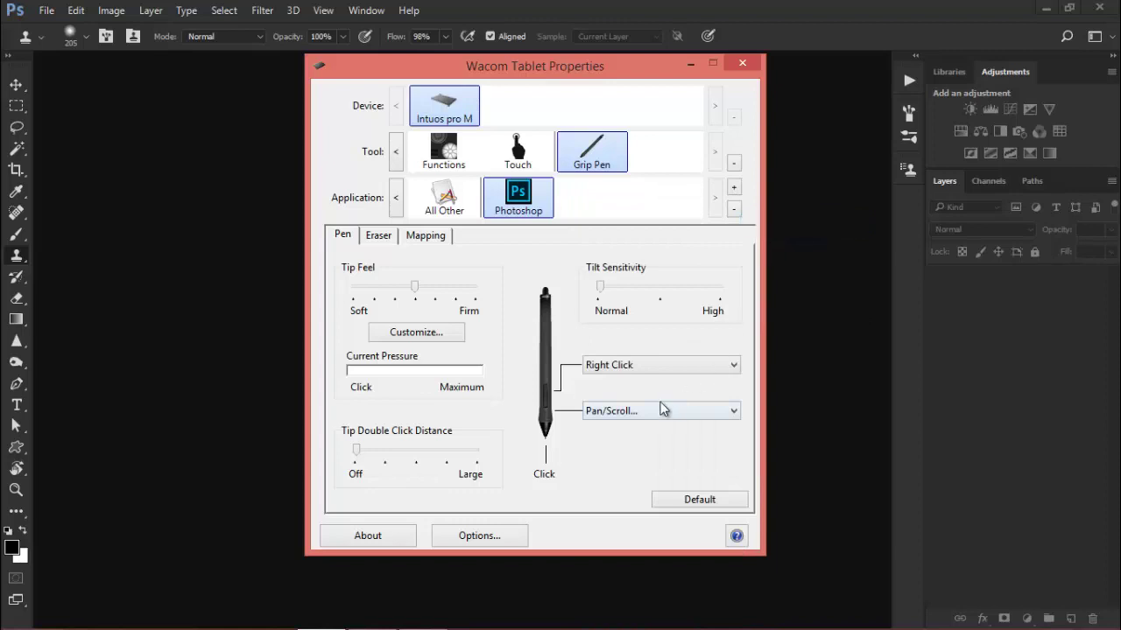